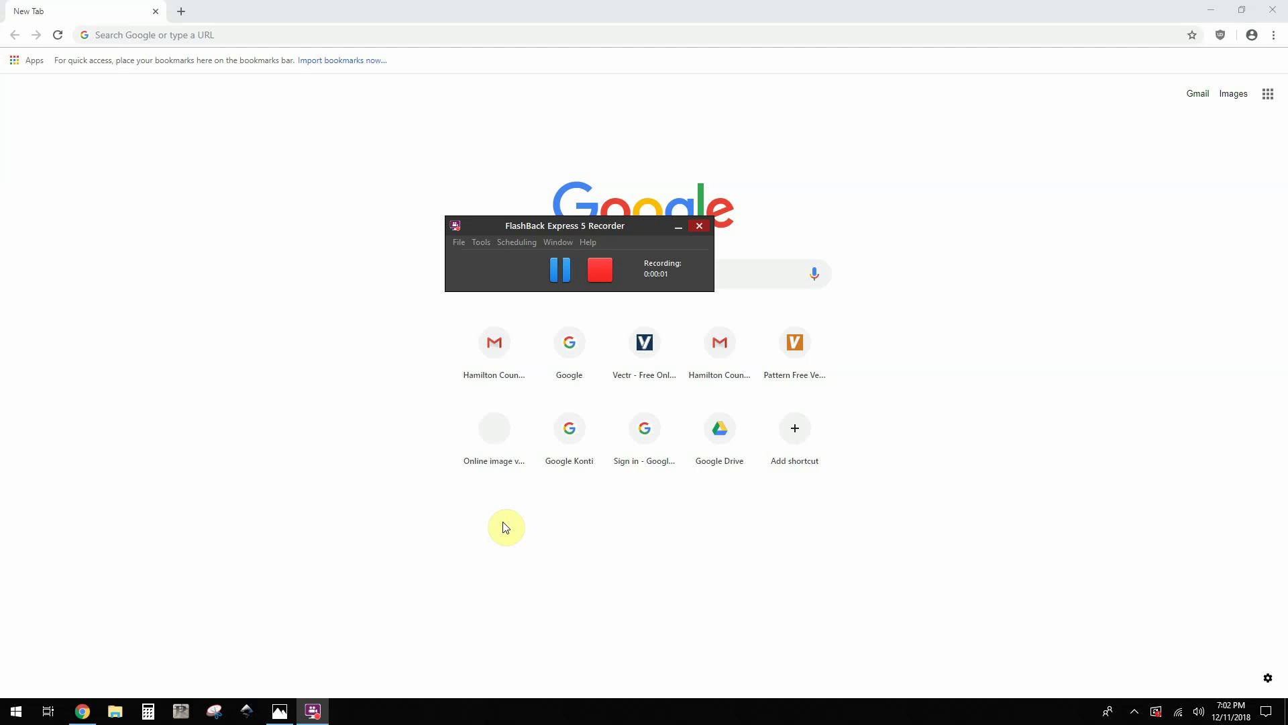
# - Launch Inkscape from the taskbar to get an empty A4 new document
pyautogui.click(506, 527)
pyautogui.click(243, 710)
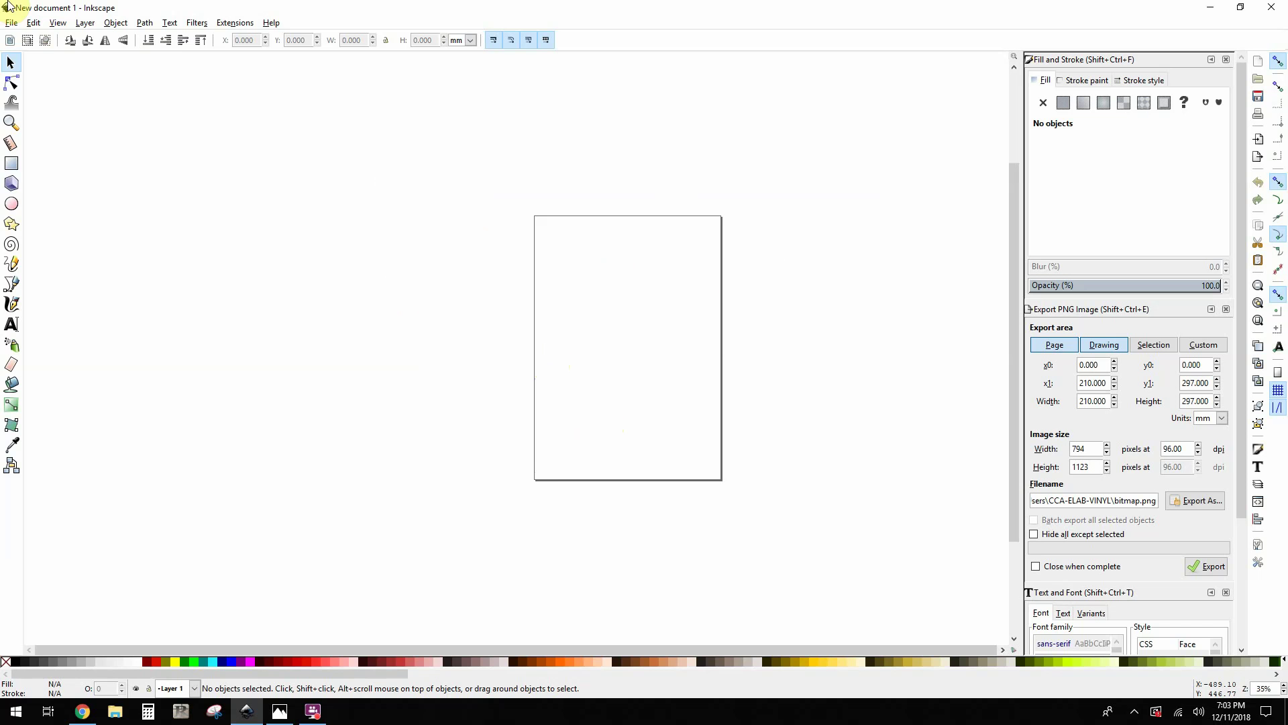
# - Open cool.svg from the Desktop to display the 3D COOL lettering
pyautogui.click(12, 25)
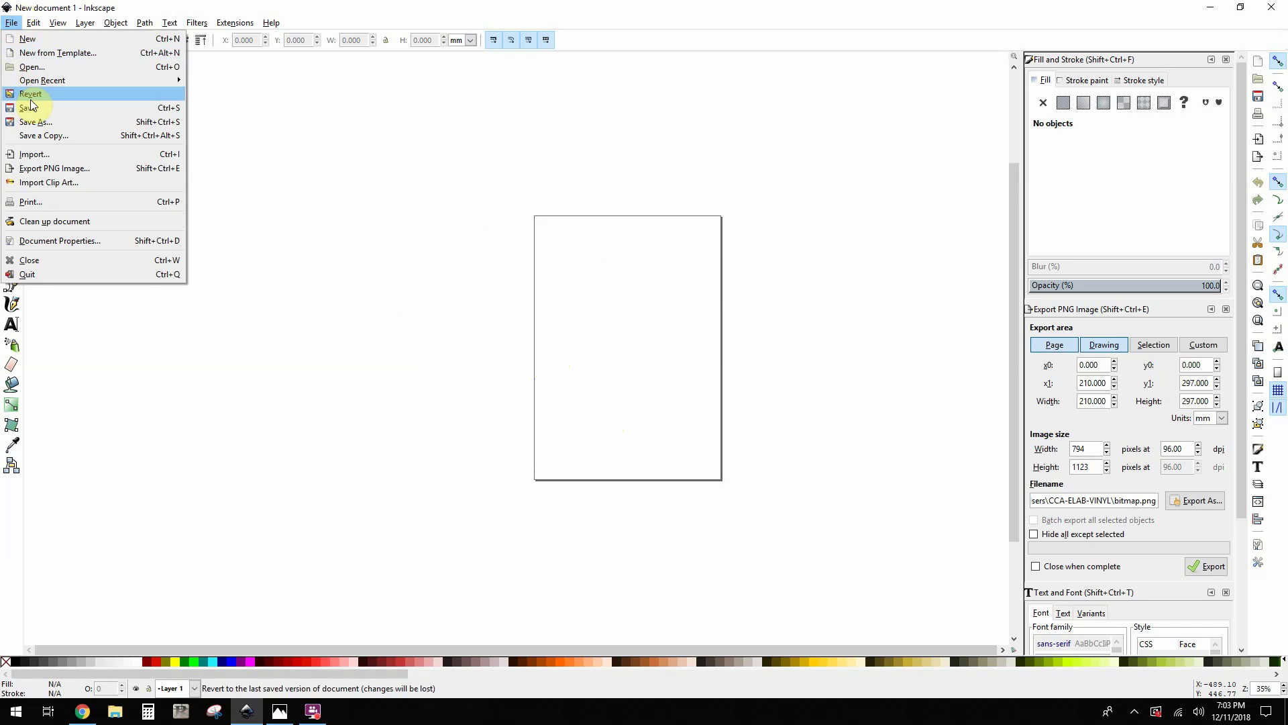
pyautogui.click(32, 67)
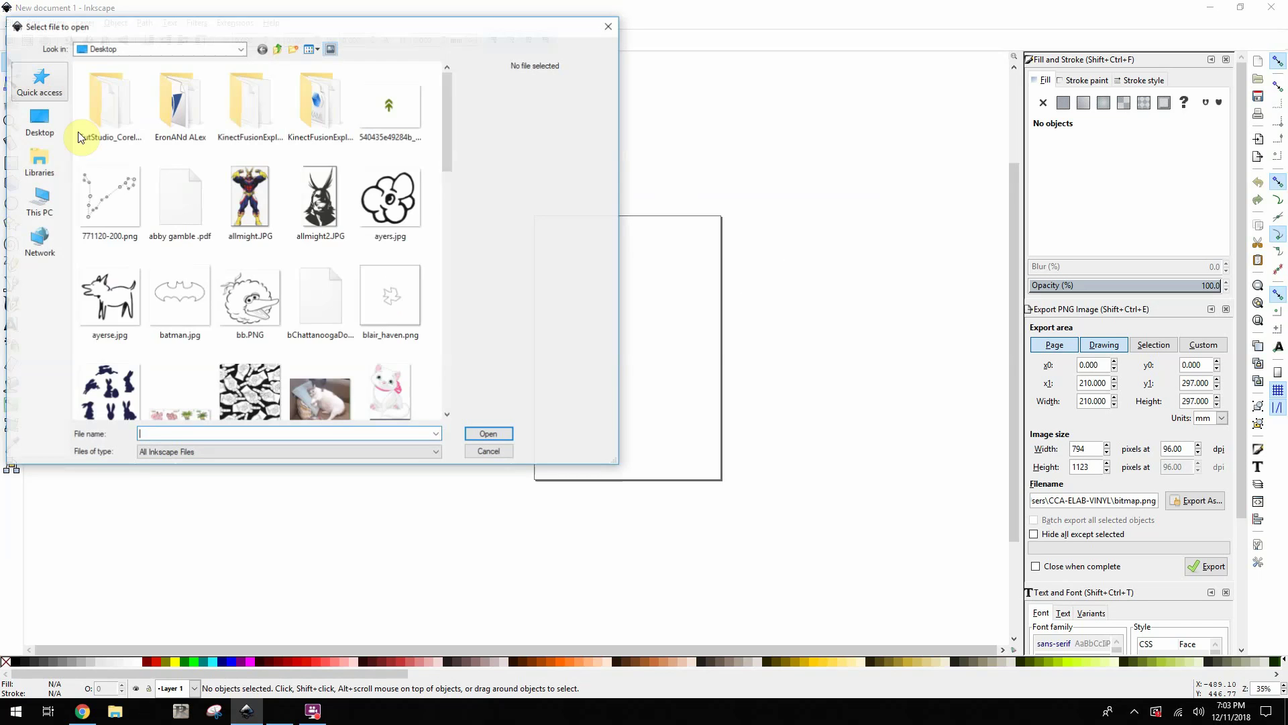
pyautogui.click(38, 133)
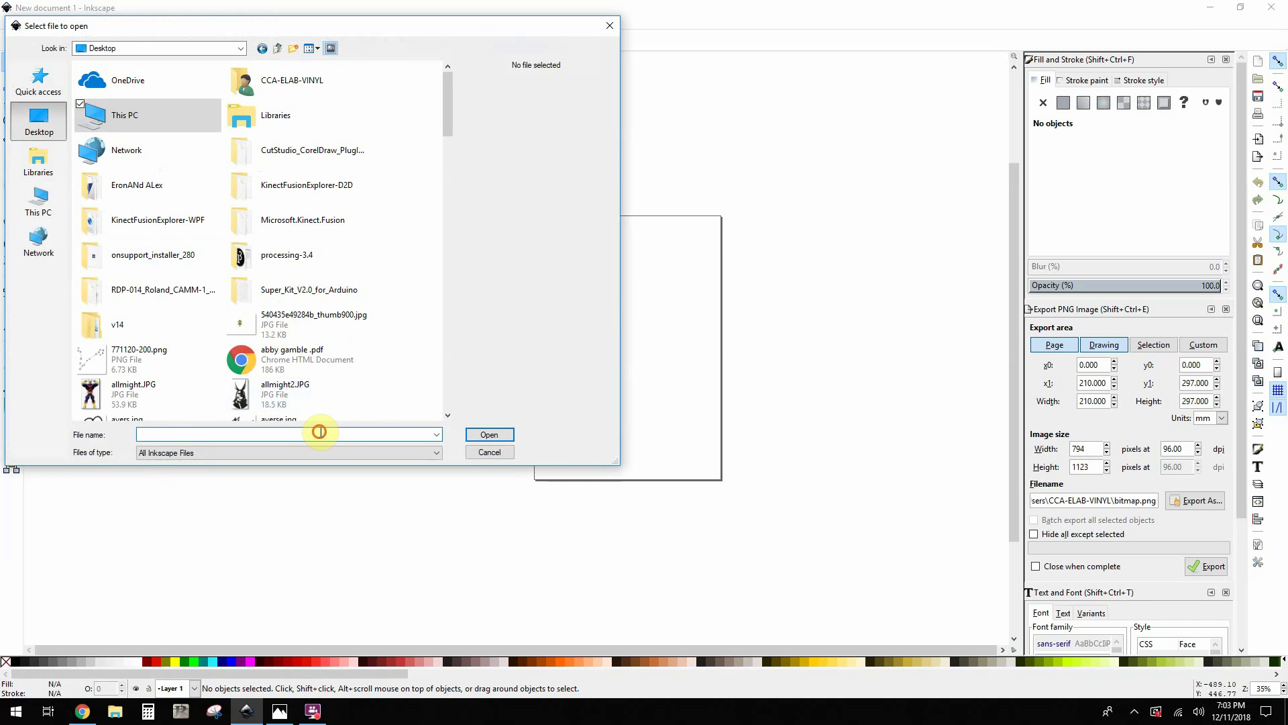
pyautogui.write('cool')
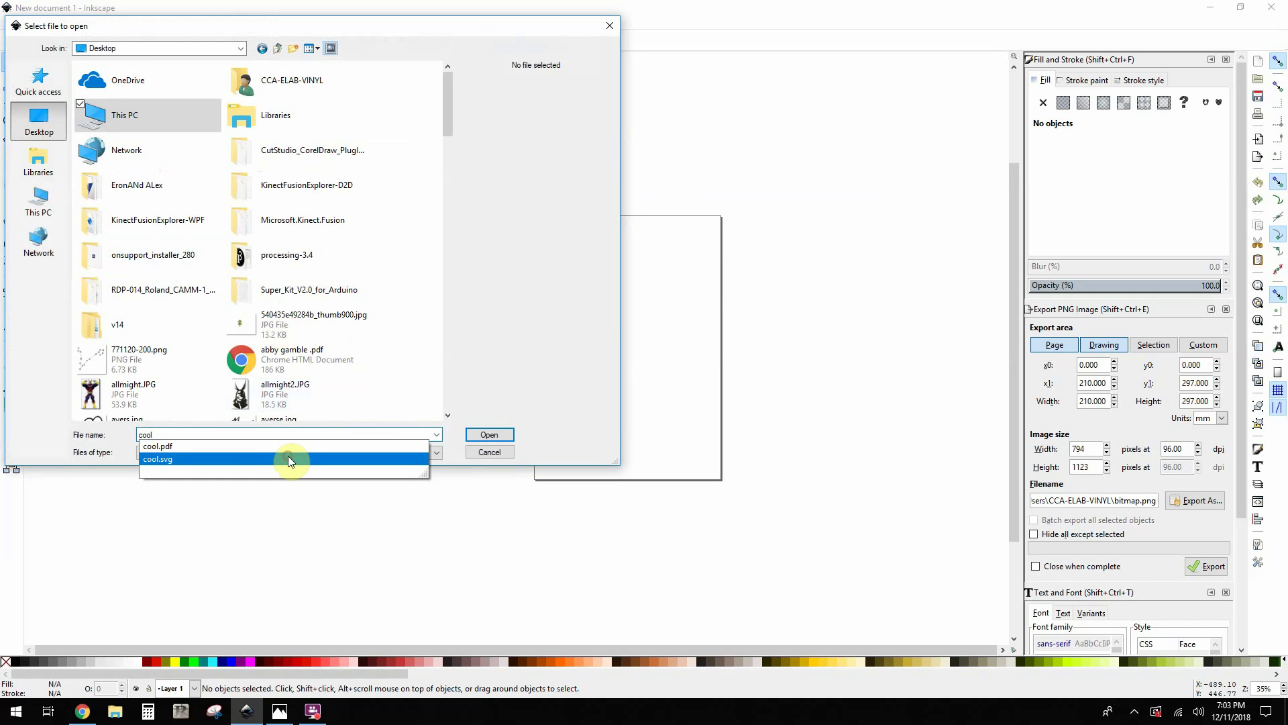
pyautogui.click(289, 458)
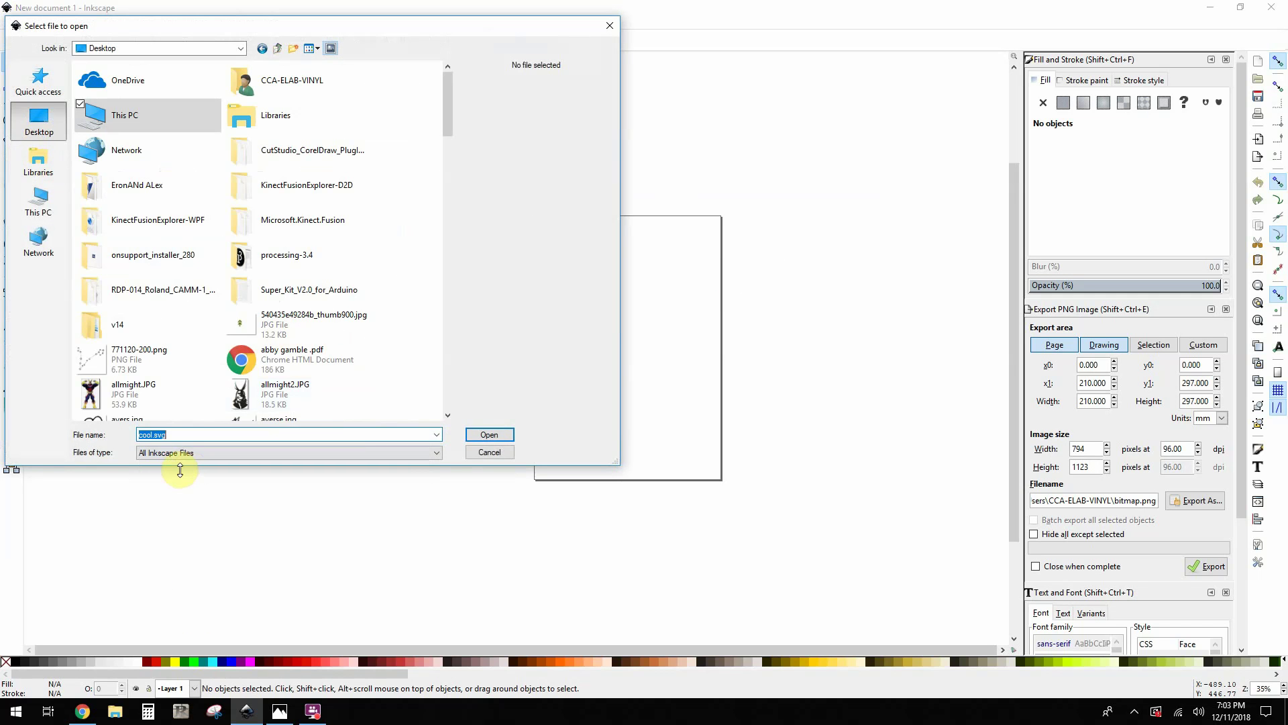
pyautogui.click(487, 443)
pyautogui.keyDown('ctrl'); pyautogui.scroll(2, 670, 360); pyautogui.keyUp('ctrl')
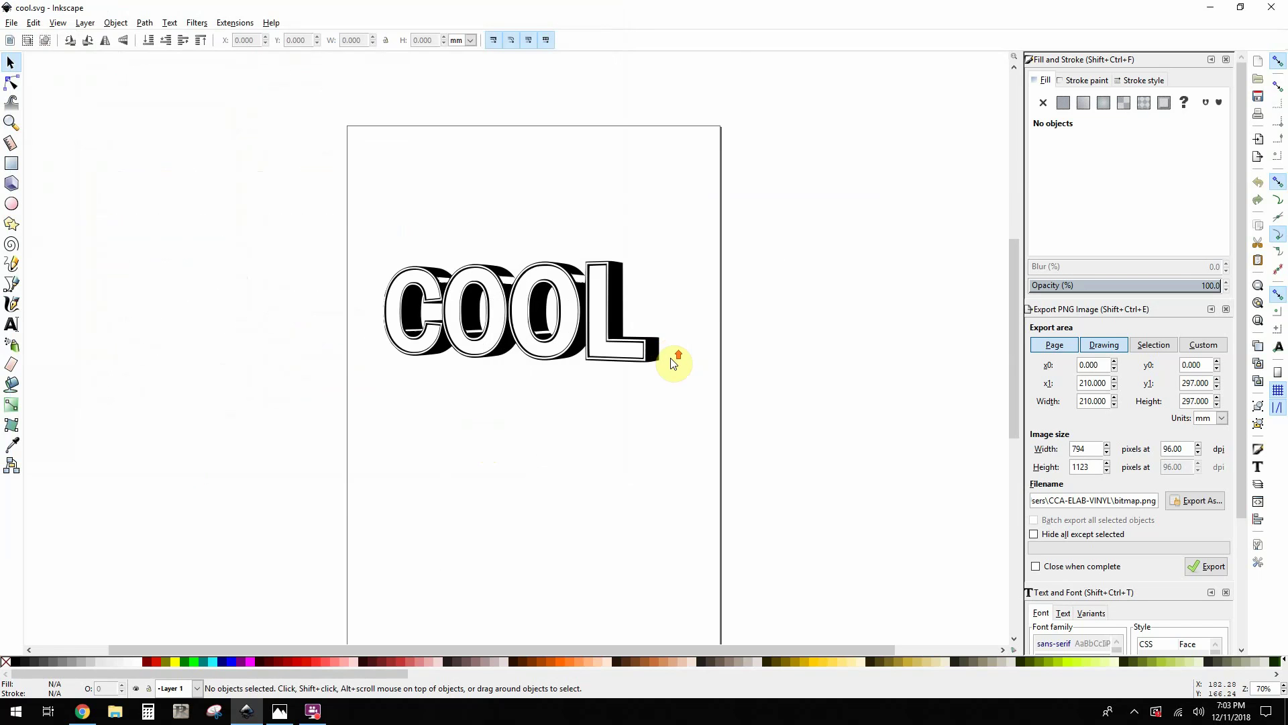
pyautogui.click(11, 82)
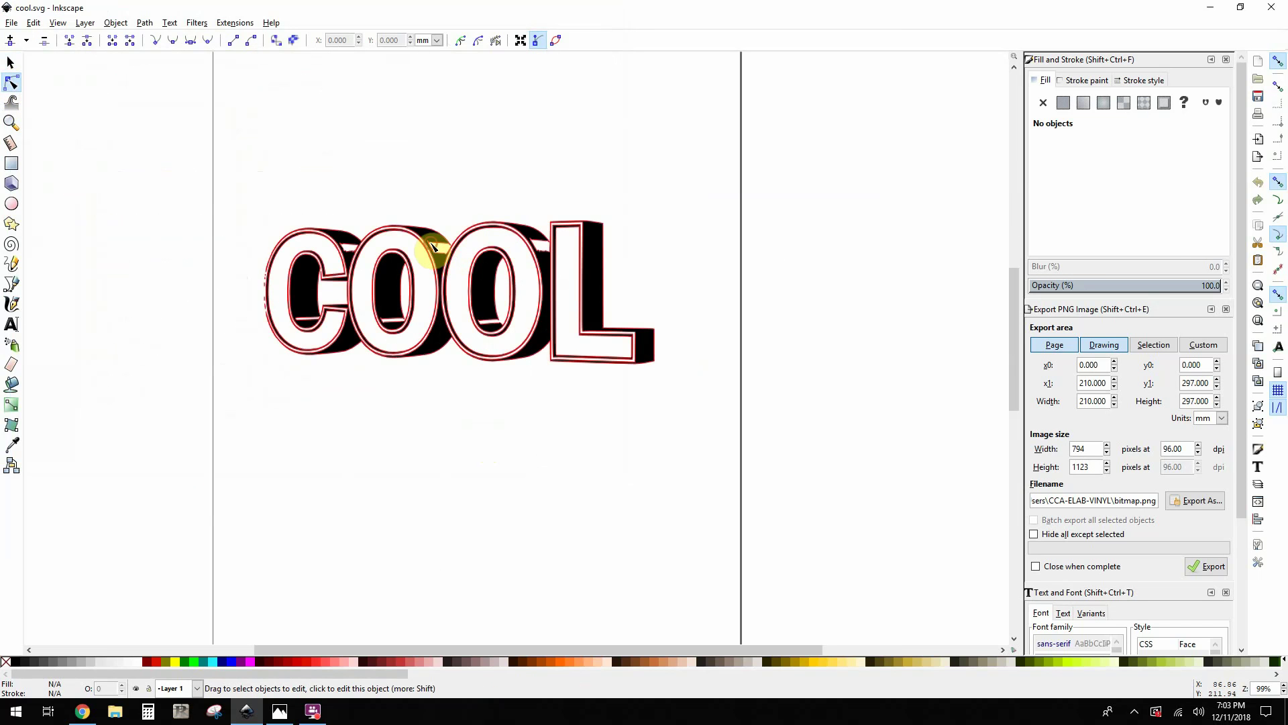
pyautogui.click(433, 251)
pyautogui.click(10, 62)
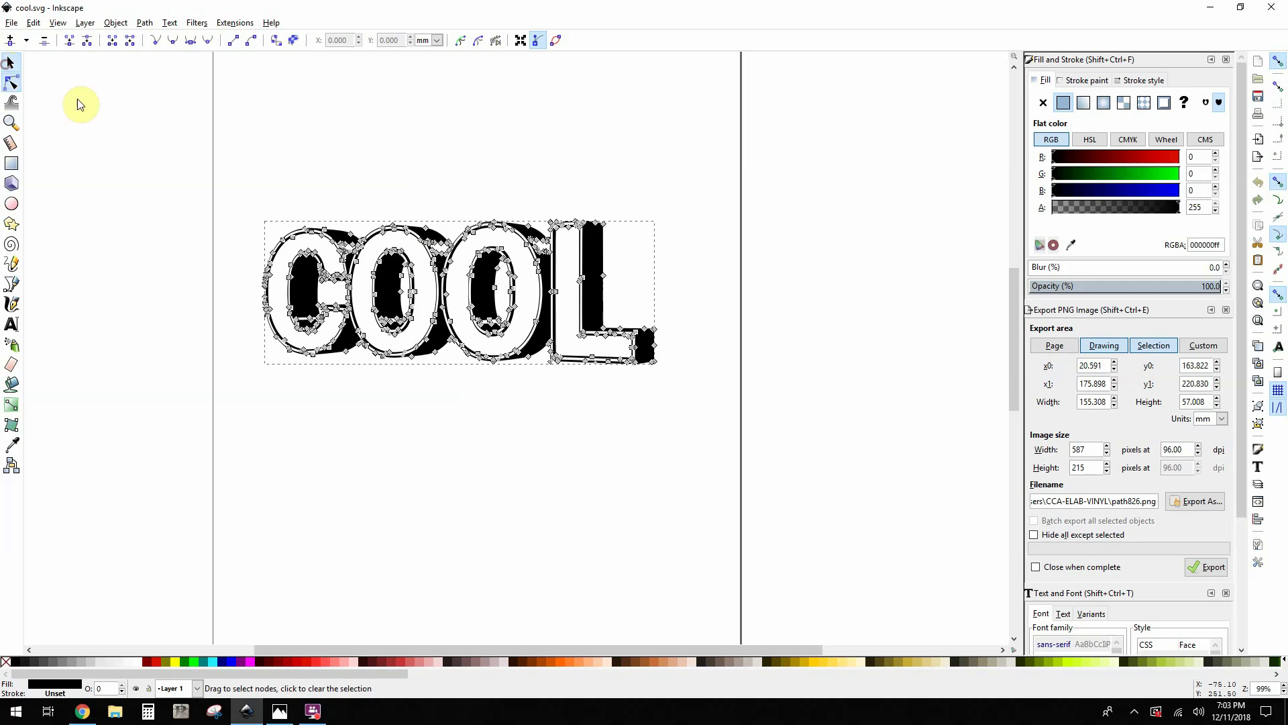
pyautogui.click(398, 194)
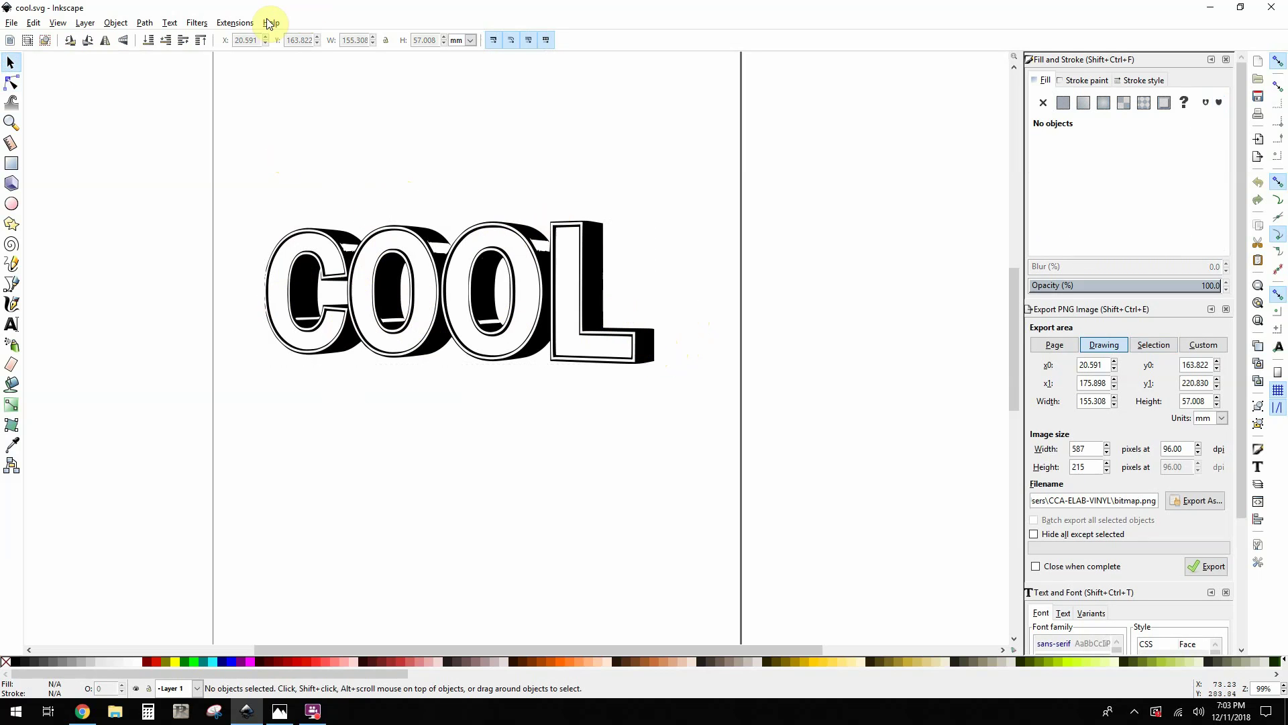
# - Show the Open in CutStudio item under Extensions > Roland CutStudio
pyautogui.click(246, 25)
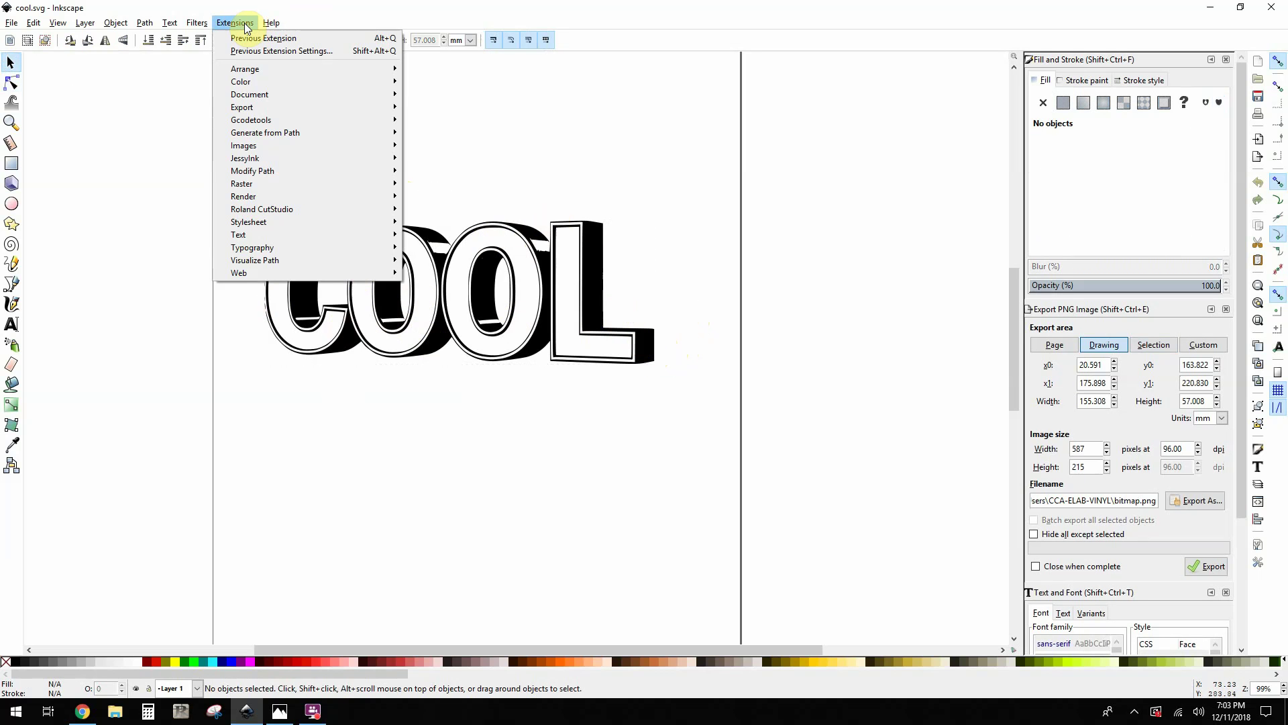
pyautogui.moveTo(383, 210)
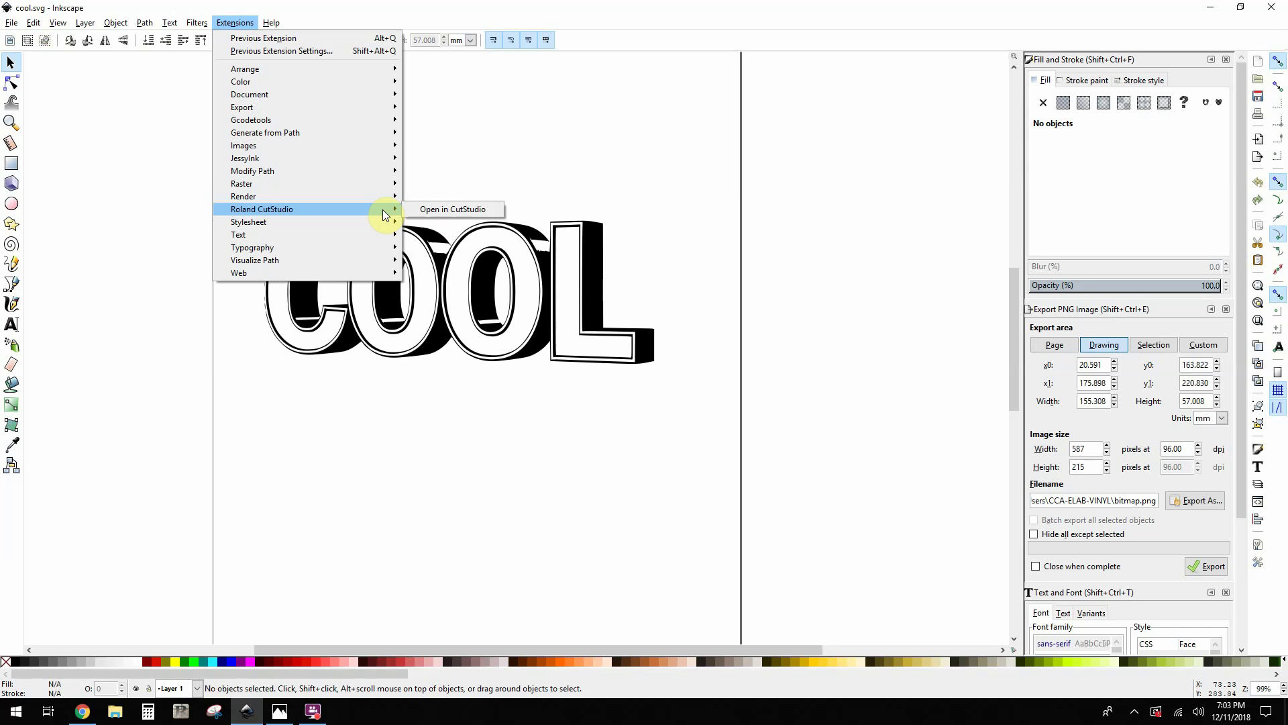
# - Send COOL to CutStudio and stretch its width to 10 inches
pyautogui.click(423, 212)
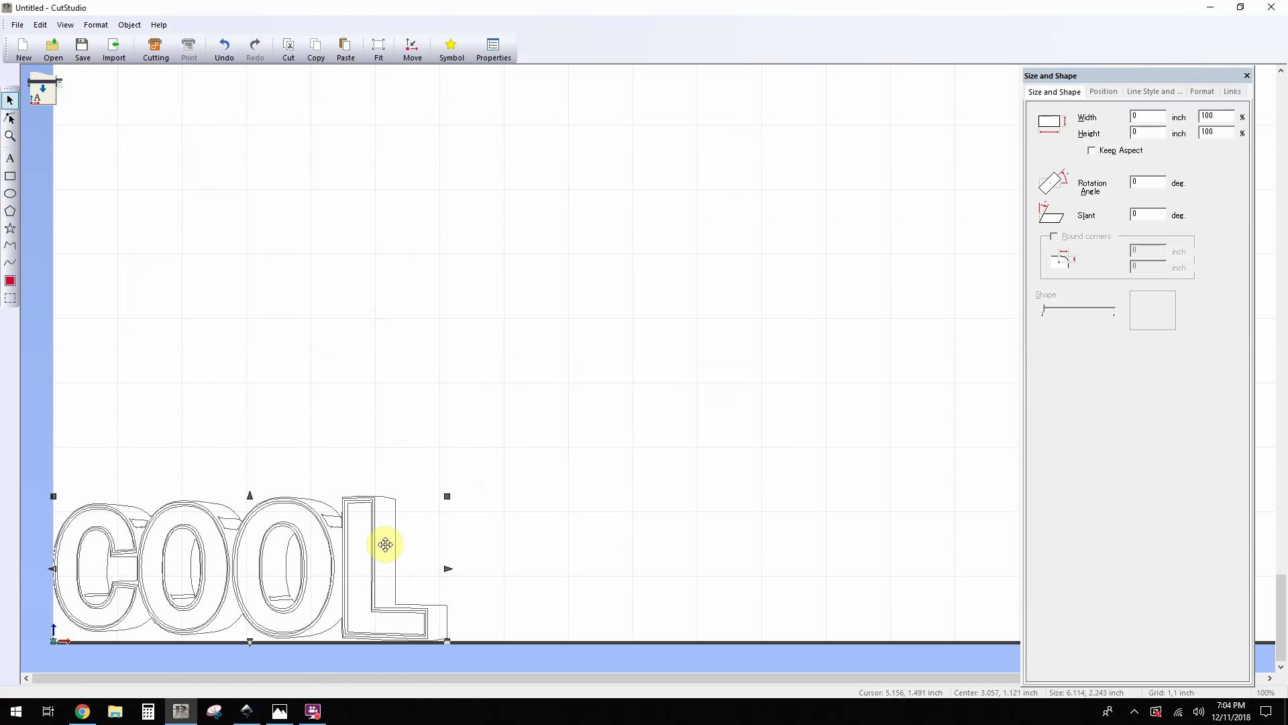
pyautogui.click(385, 544)
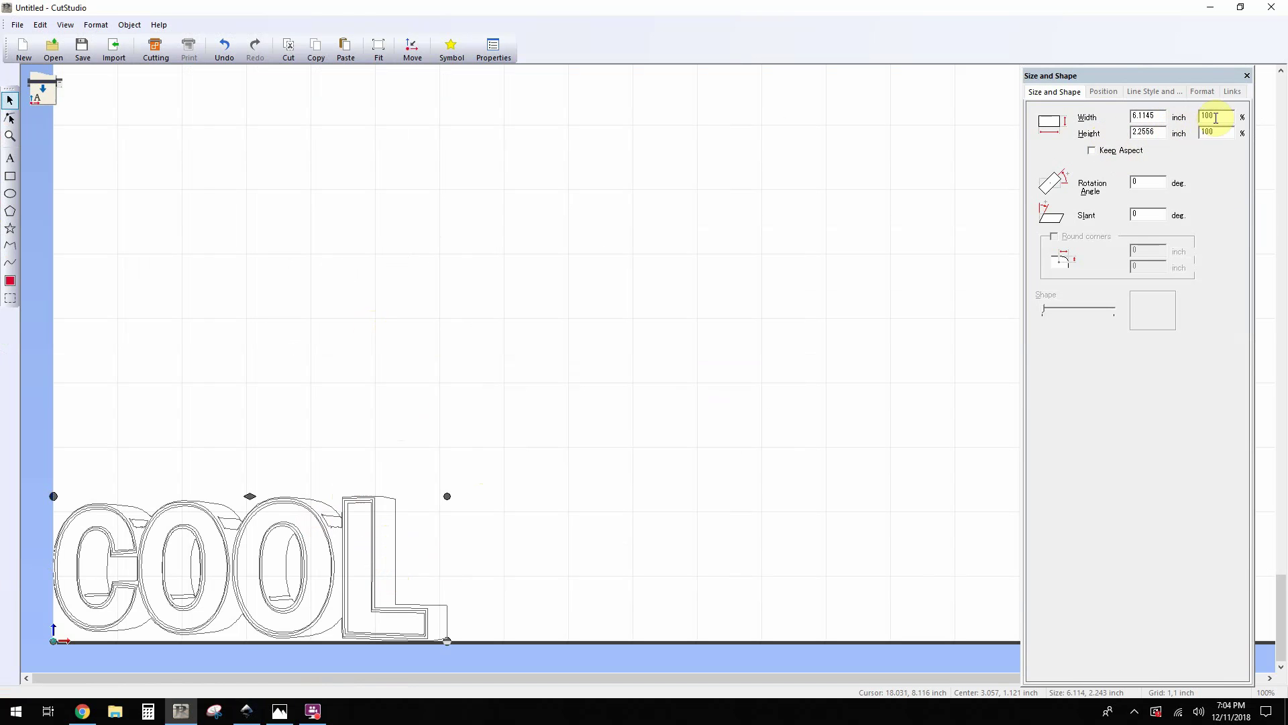
pyautogui.doubleClick(1148, 116)
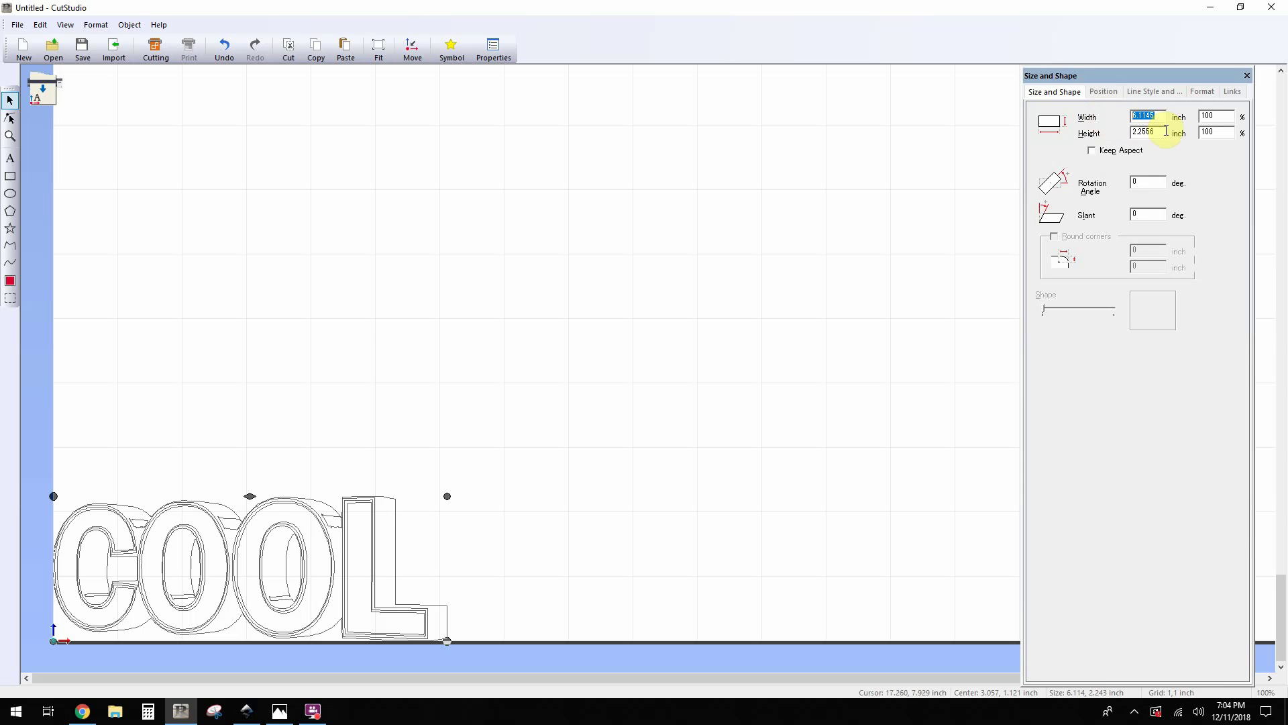
pyautogui.write('10')
pyautogui.press('Return')
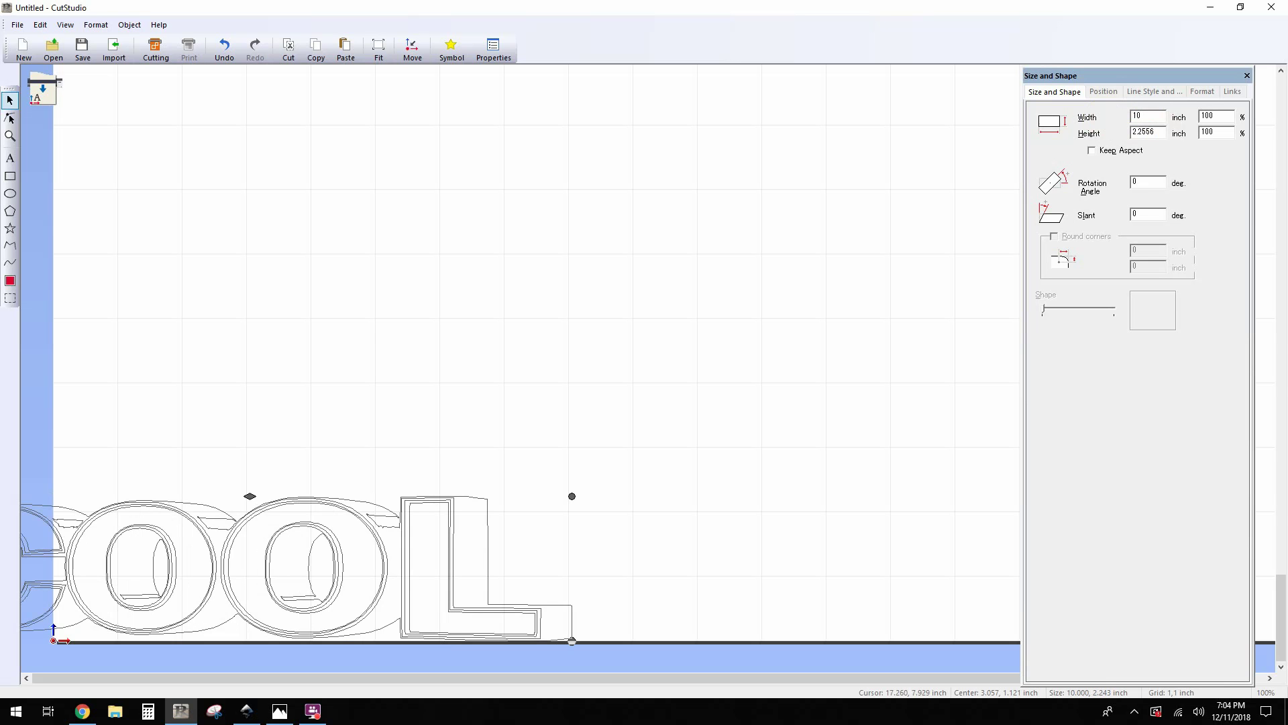
pyautogui.click(524, 436)
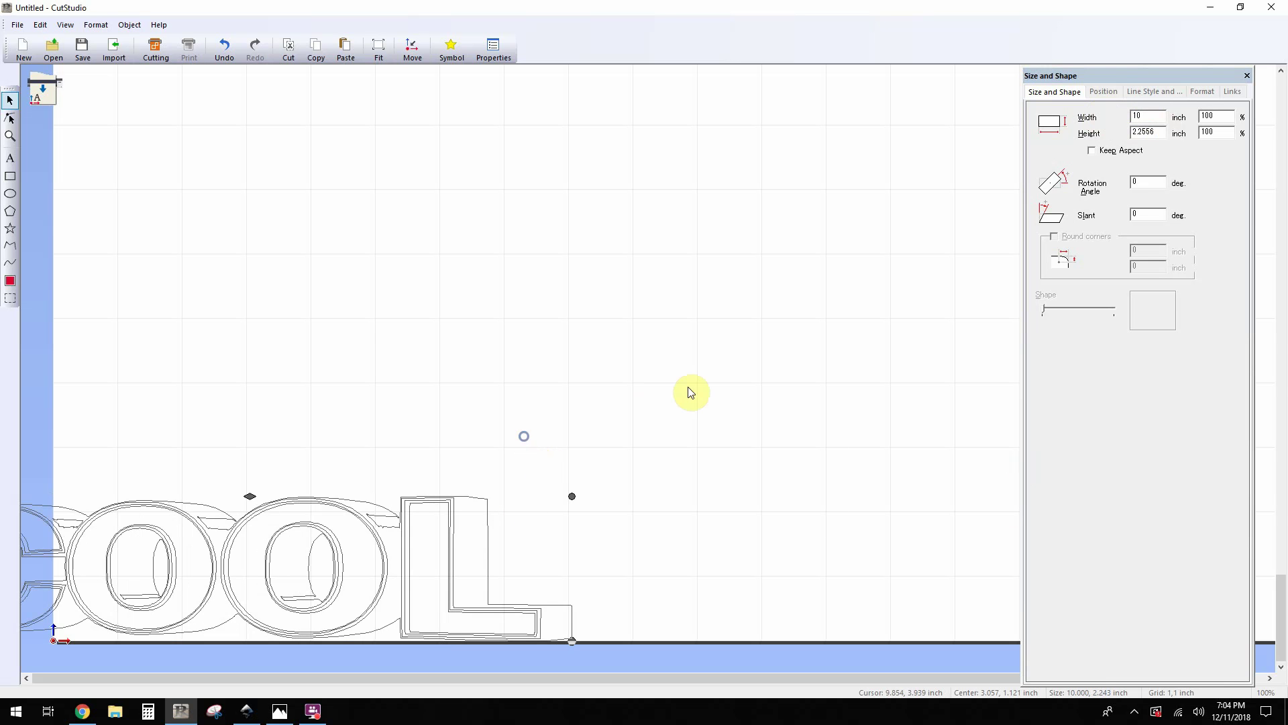
pyautogui.rightClick(691, 393)
# - Undo the 10-inch stretch of the COOL lettering
pyautogui.click(587, 371)
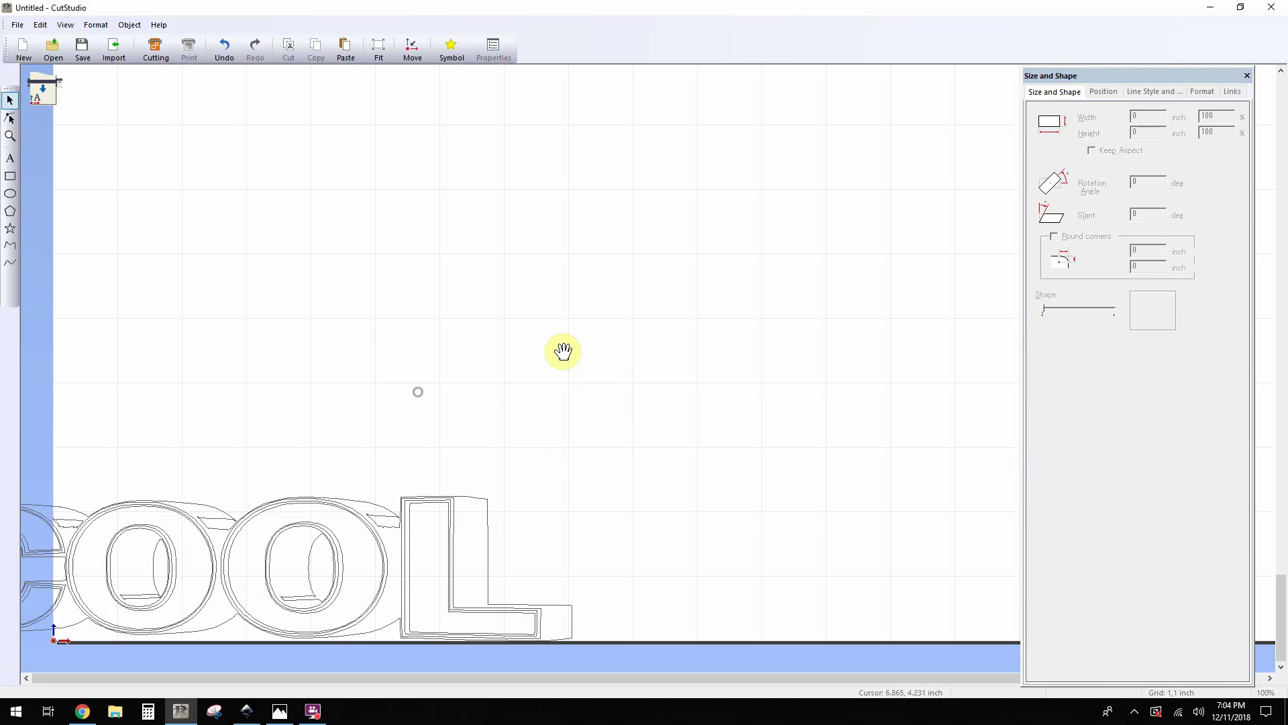
pyautogui.scroll(-1, 414, 368)
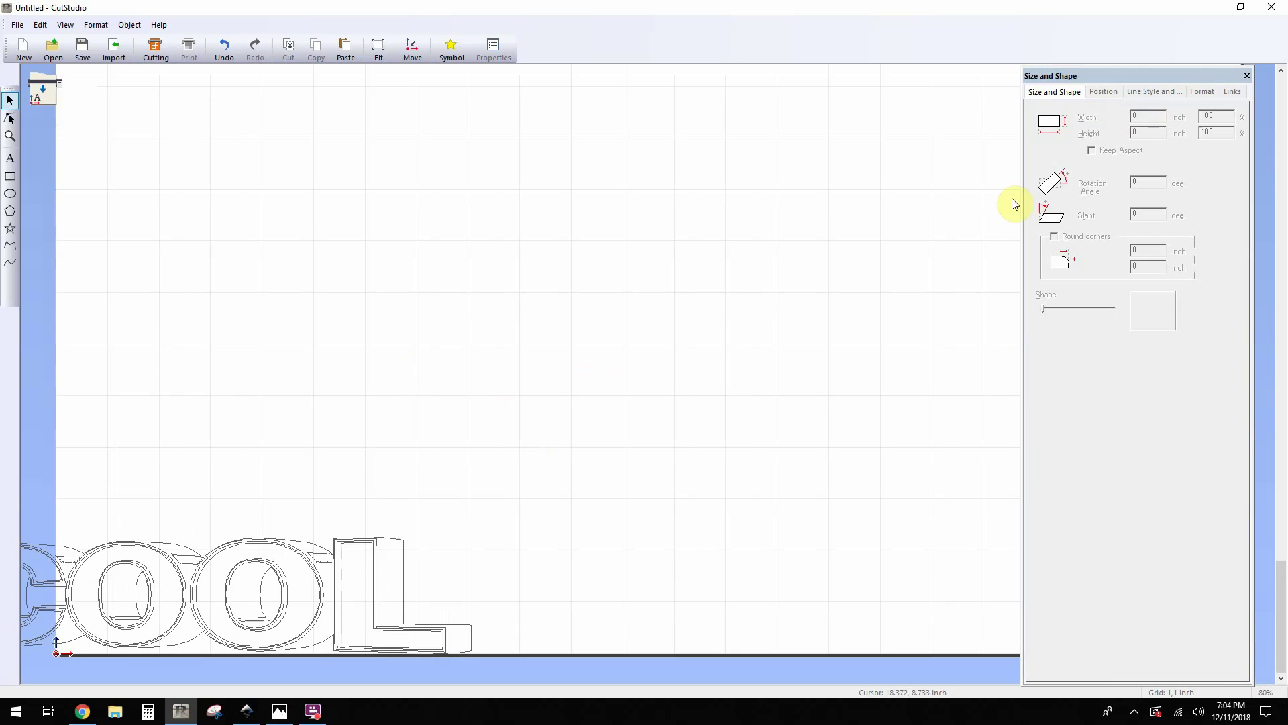
pyautogui.hotkey('ctrl', 'z')
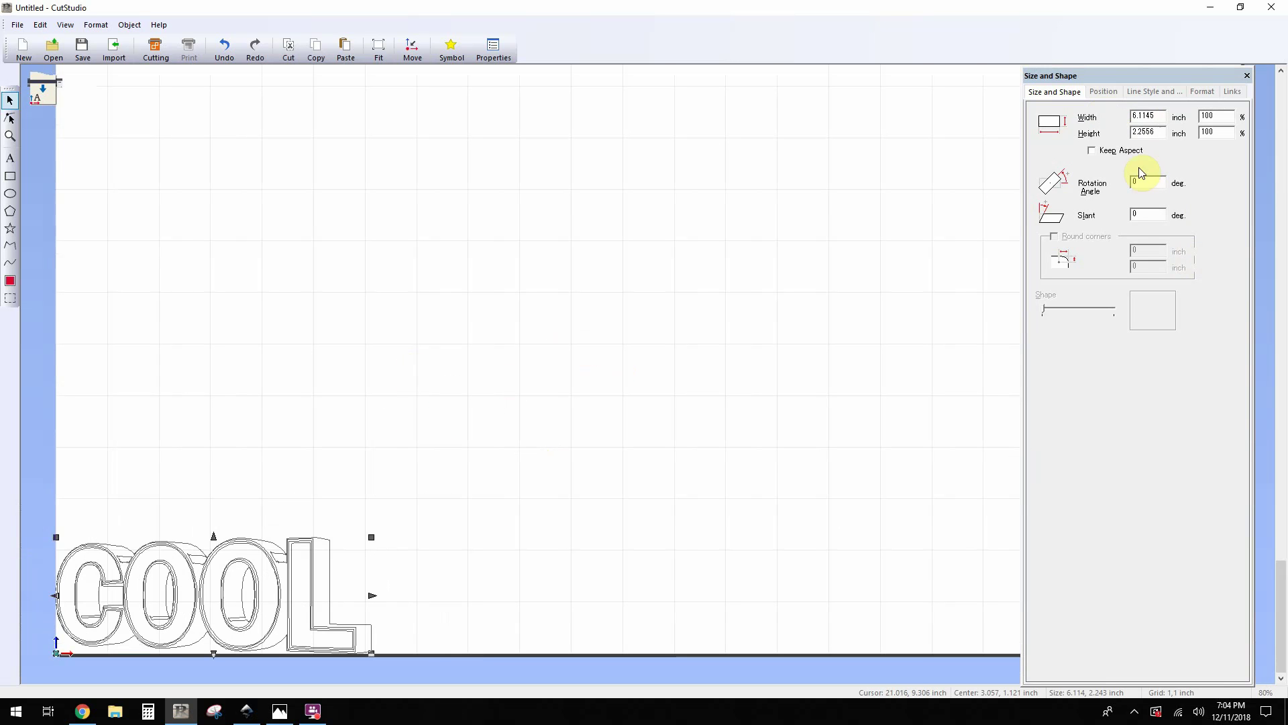
# - Resize COOL proportionally to 8 inches wide and drag it fully onto the page
pyautogui.click(1131, 151)
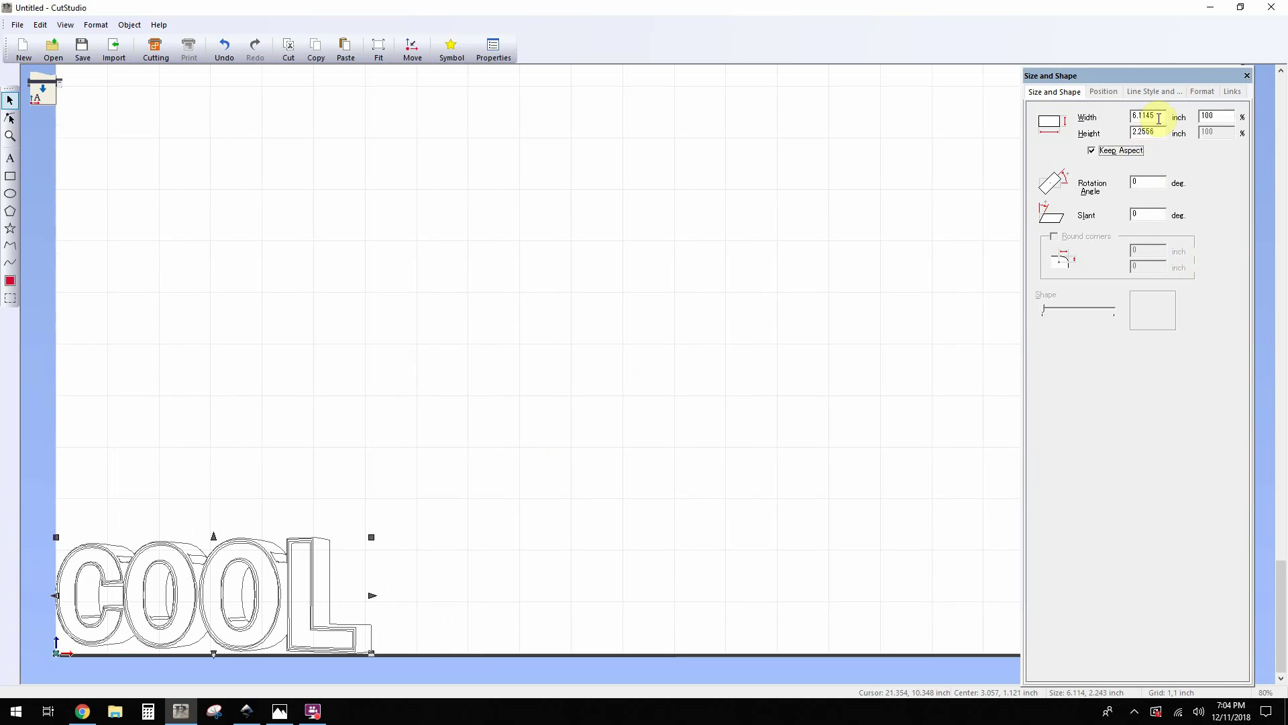
pyautogui.doubleClick(1155, 117)
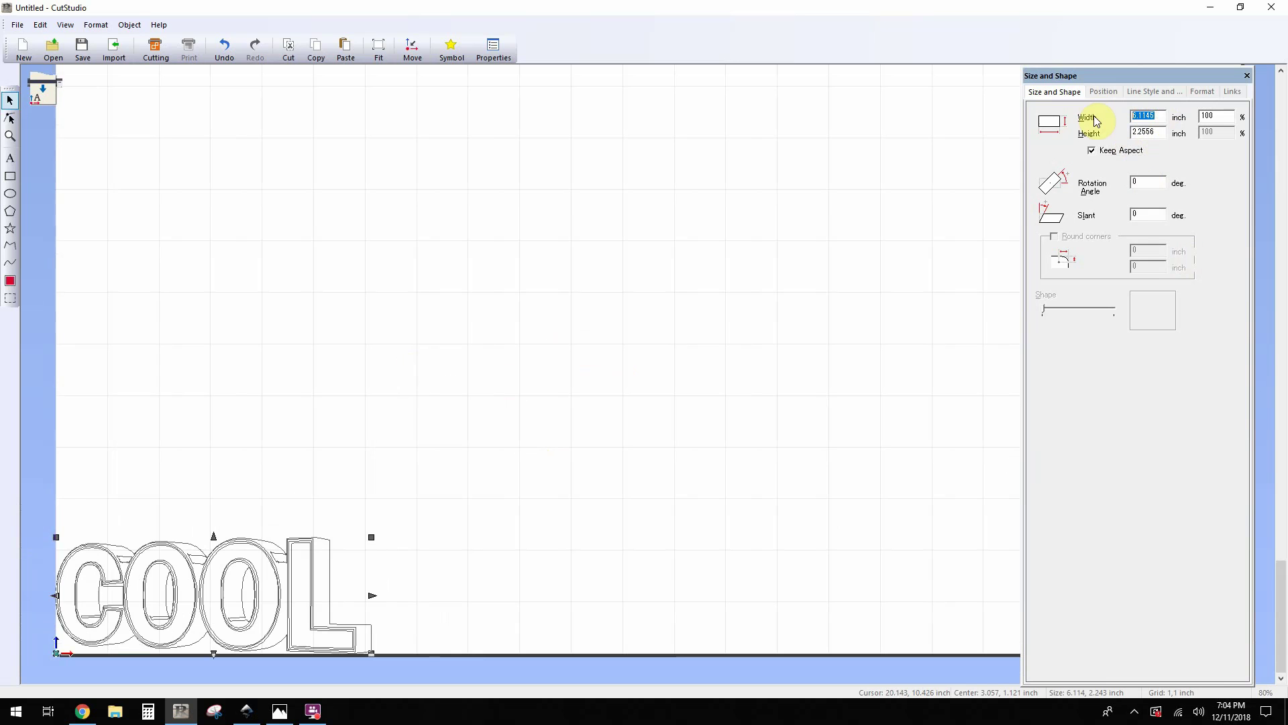
pyautogui.write('8')
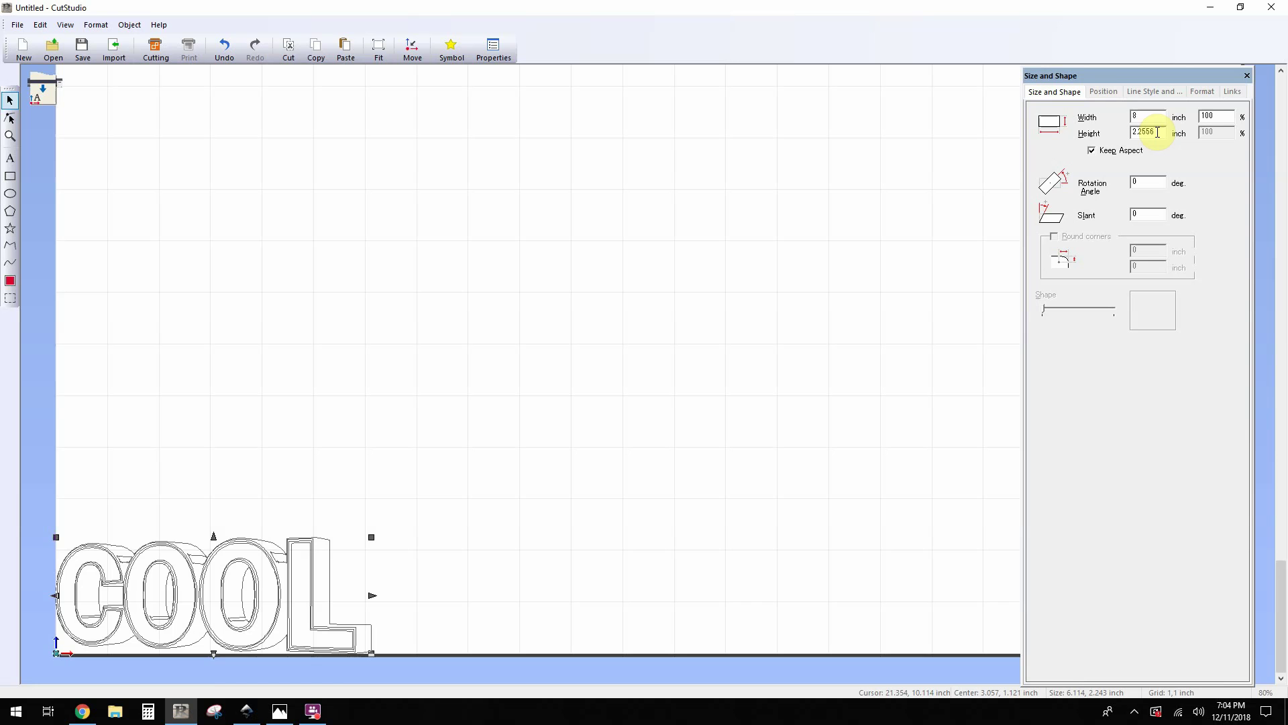
pyautogui.press('Return')
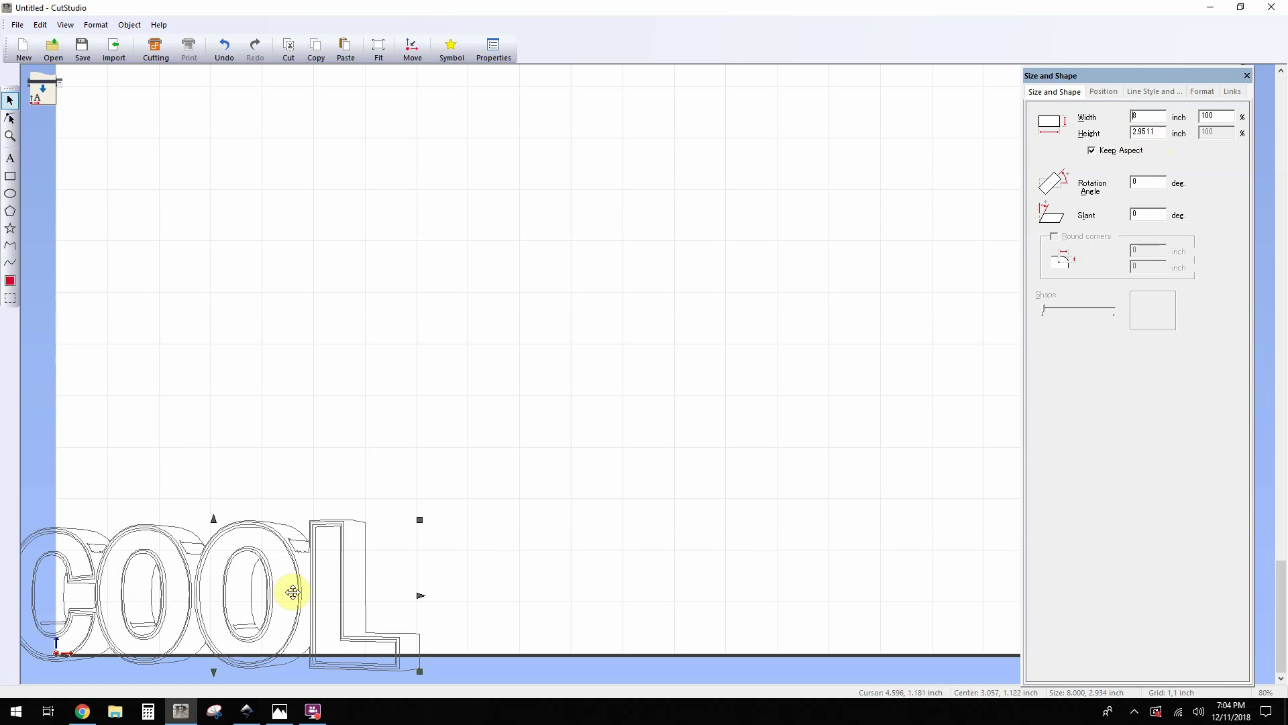
pyautogui.moveTo(293, 591); pyautogui.dragTo(357, 557)
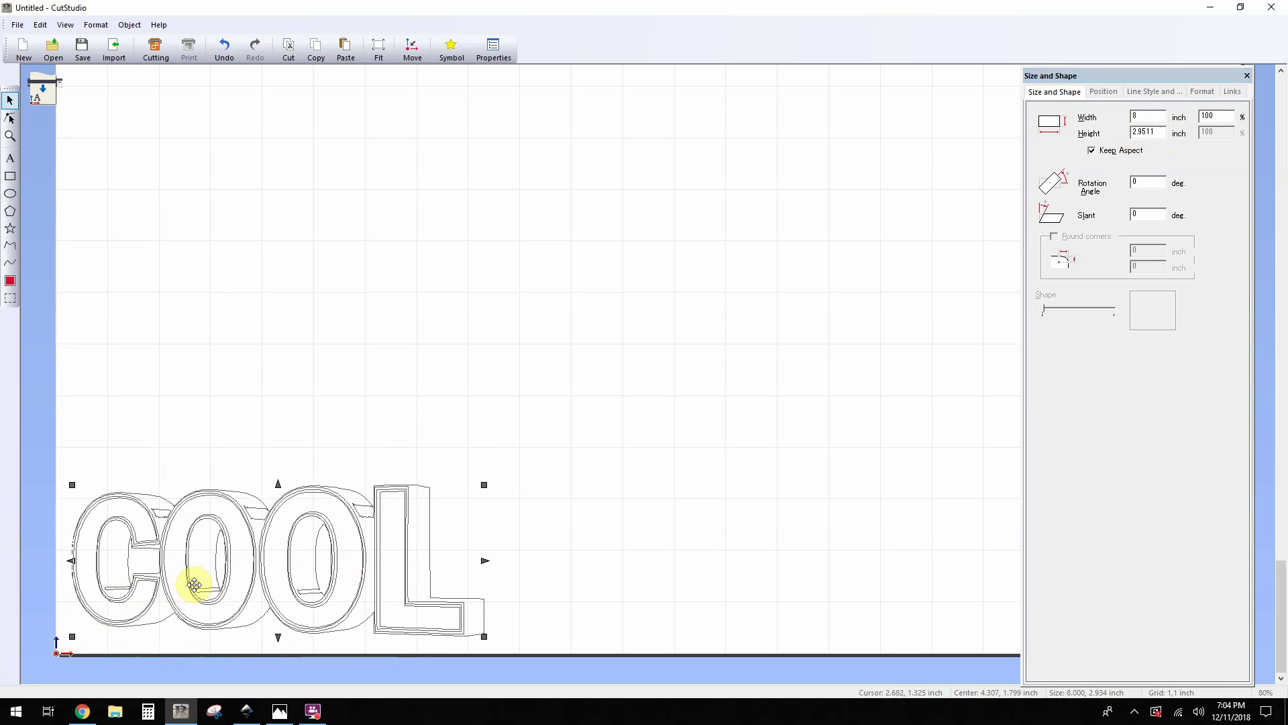
# - Move the COOL lettering to the page origin in the bottom-left corner
pyautogui.click(230, 584)
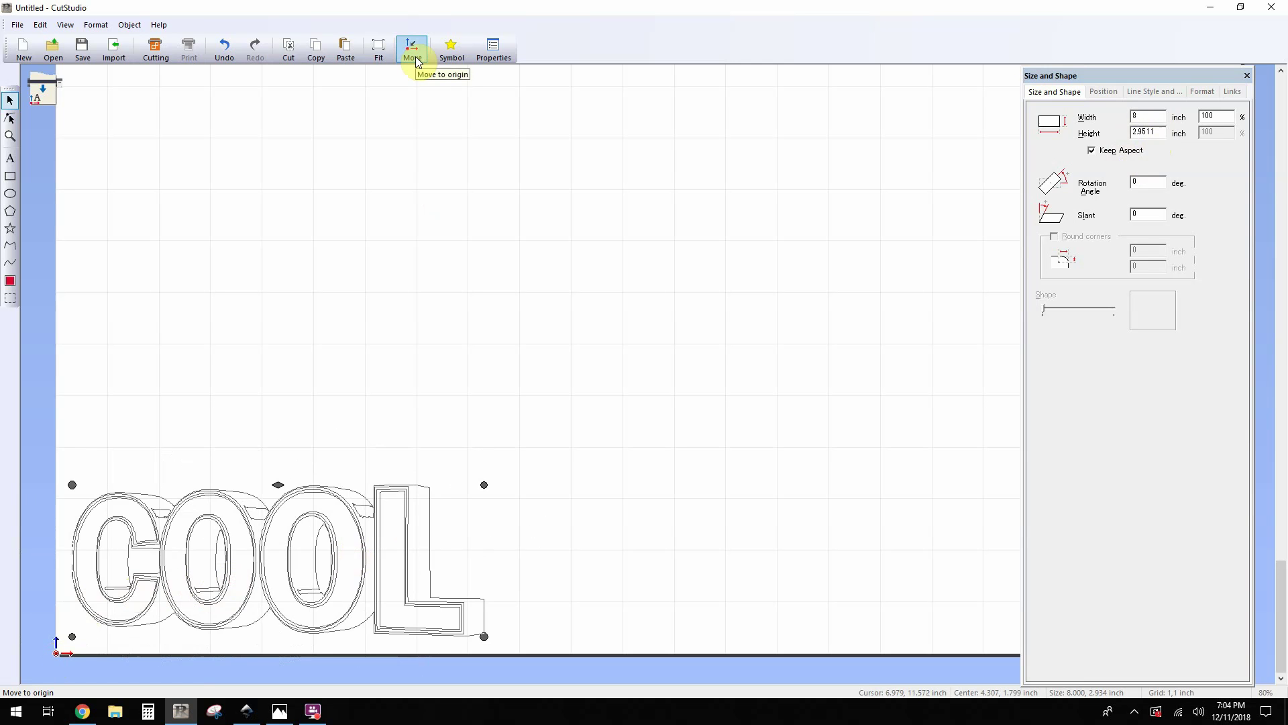
pyautogui.click(414, 59)
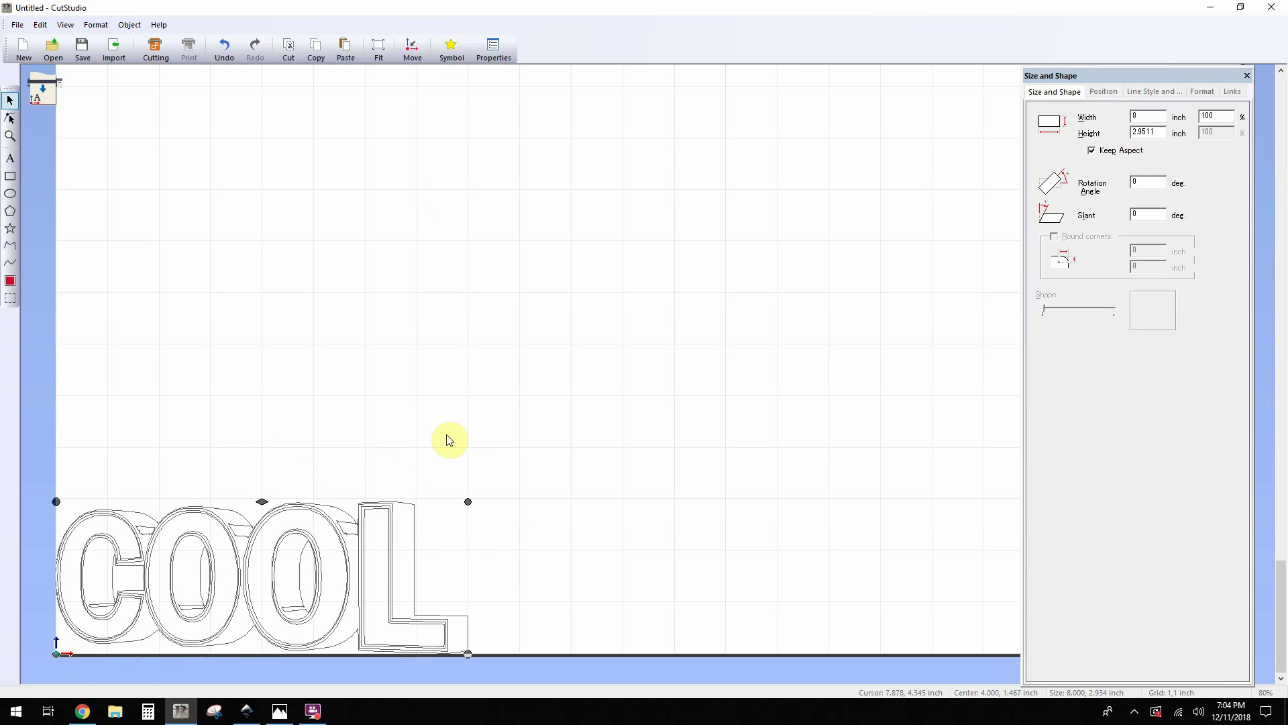
pyautogui.click(354, 457)
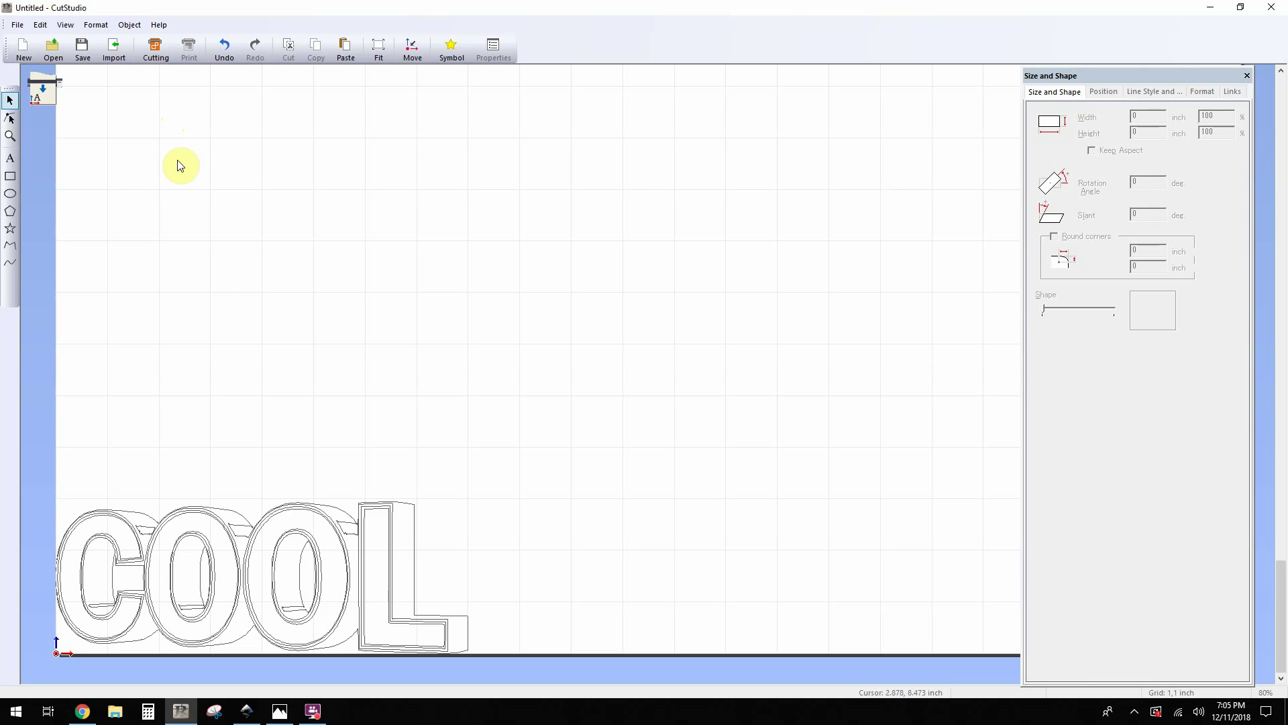
# - Open the GS-24 Cut dialog, request media size from the machine, then cancel the properties
pyautogui.click(153, 49)
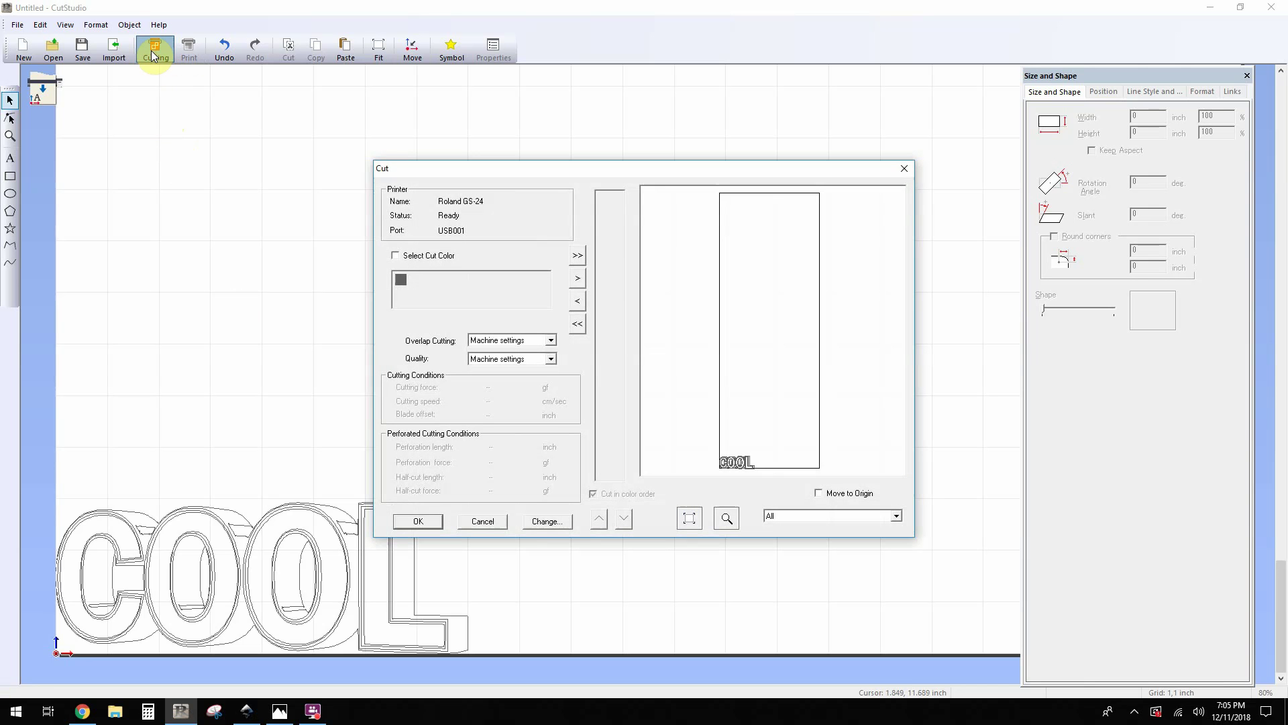
pyautogui.click(546, 522)
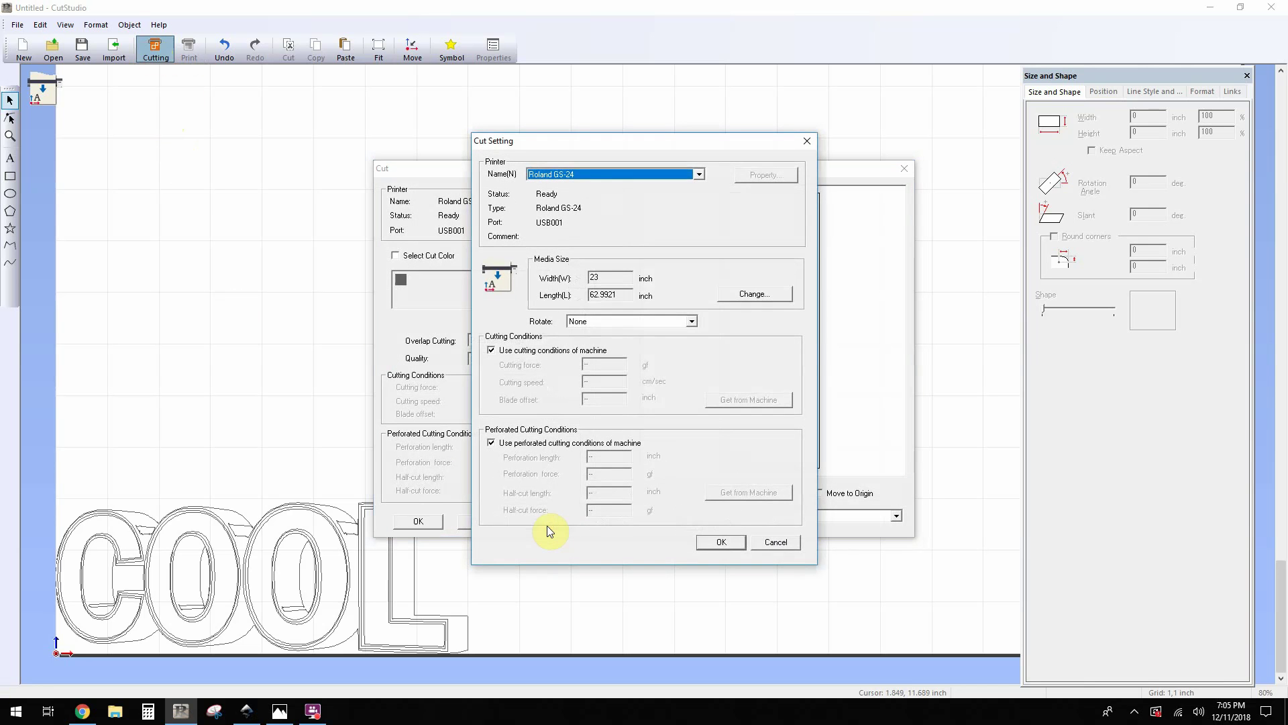
pyautogui.click(777, 294)
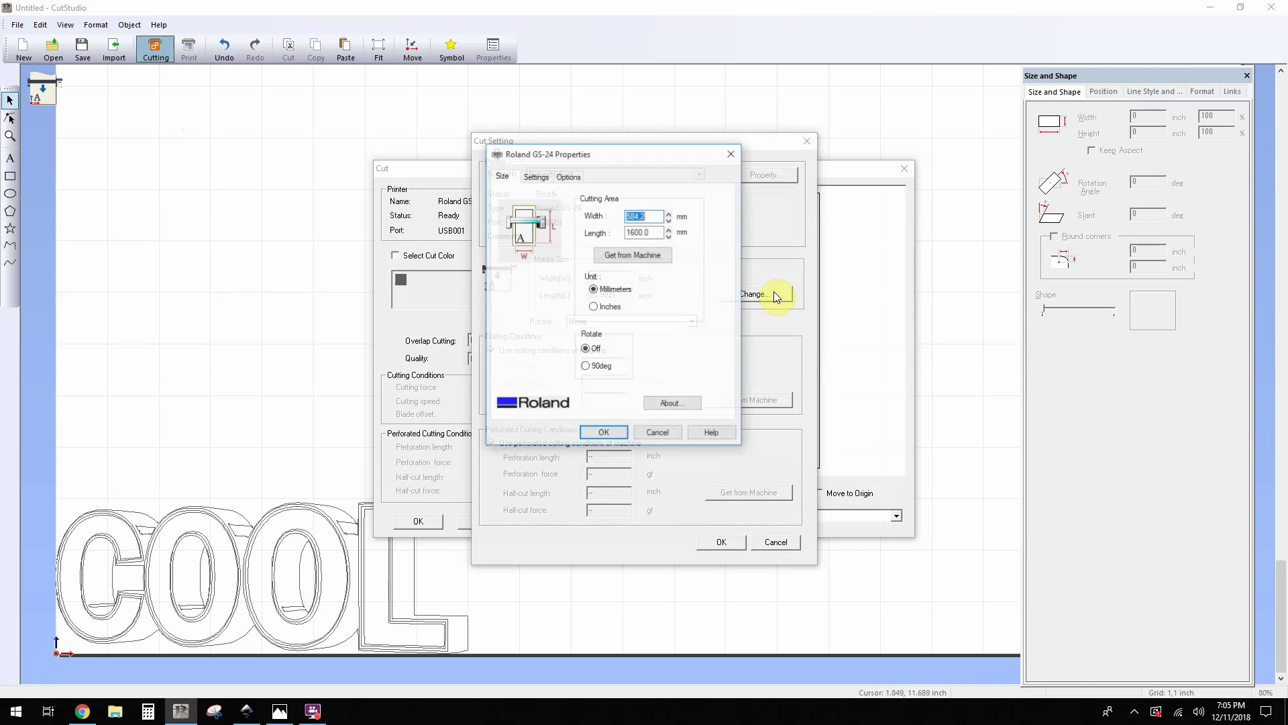
pyautogui.click(645, 259)
pyautogui.click(676, 406)
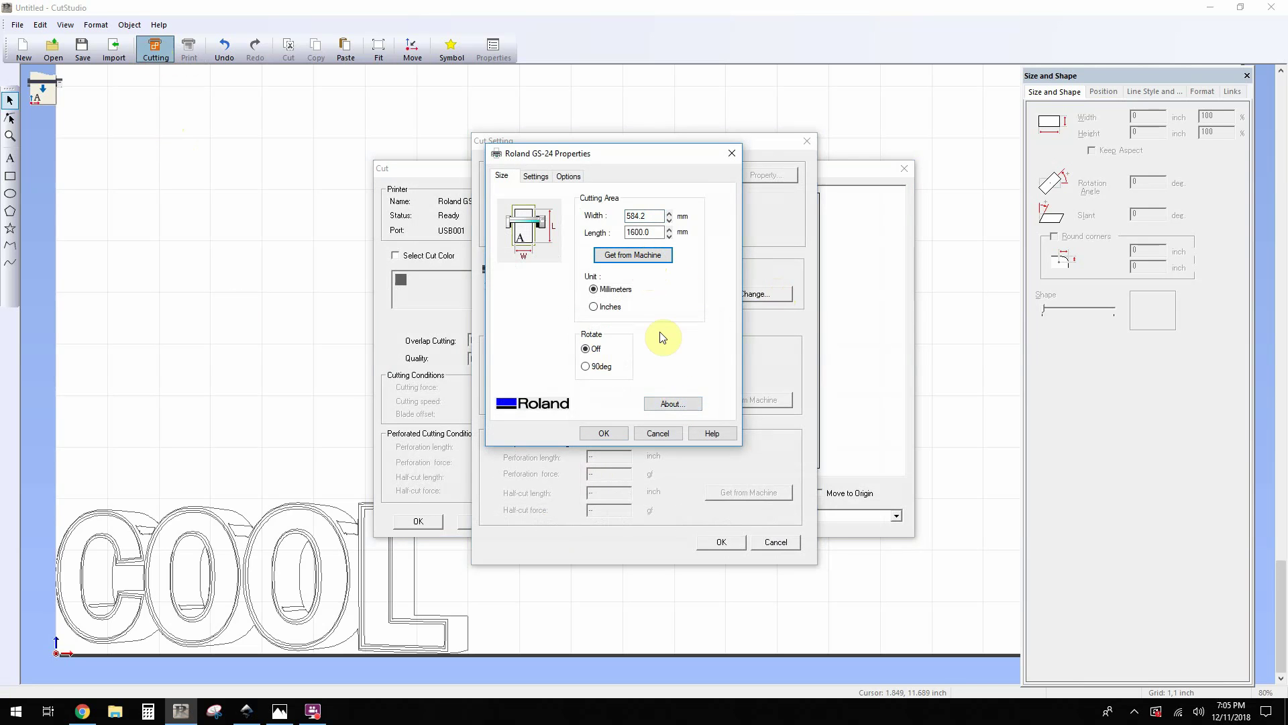
pyautogui.click(327, 713)
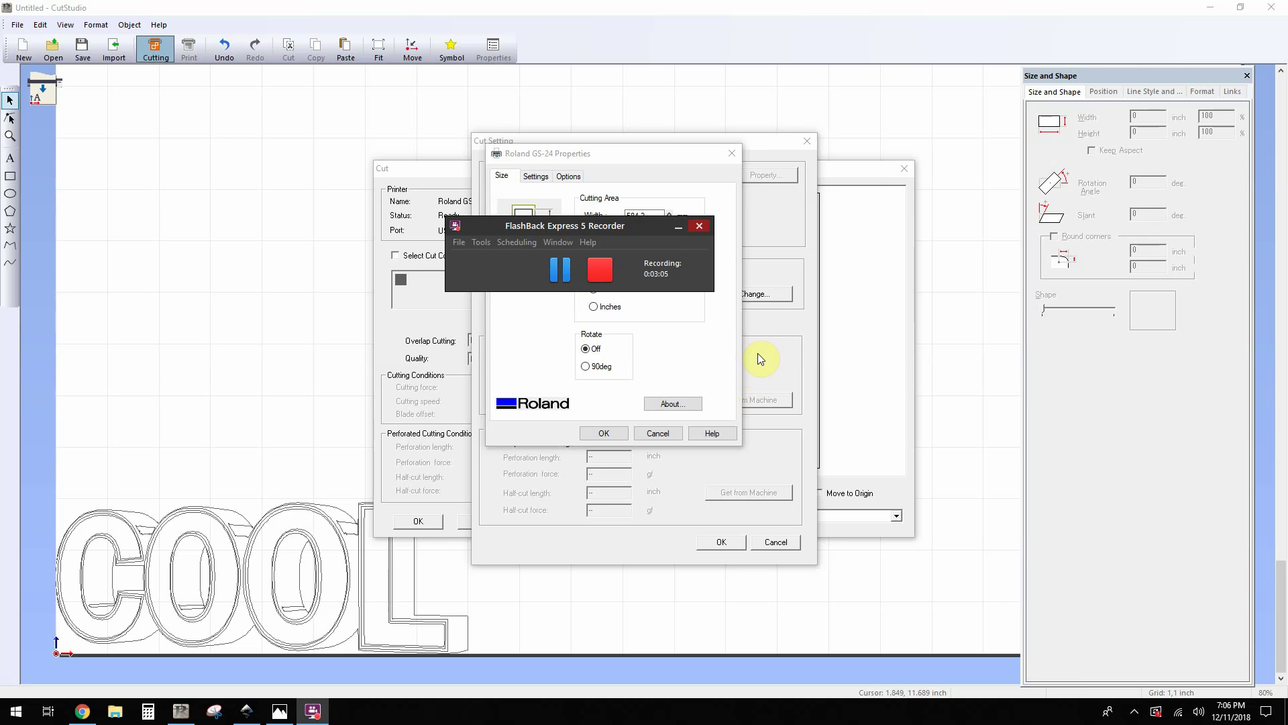
pyautogui.moveTo(632, 228); pyautogui.dragTo(369, 226)
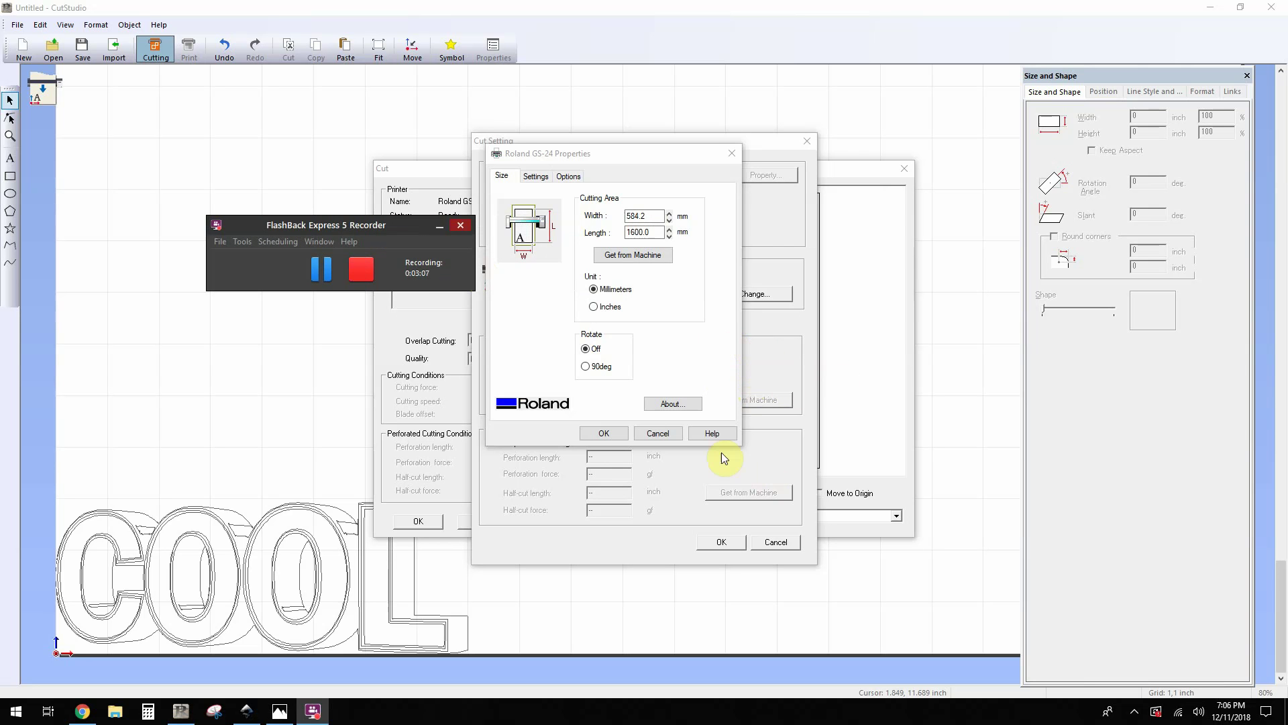
pyautogui.click(679, 435)
# - Cancel the cut settings, close the Cut dialog, and zoom out the canvas
pyautogui.click(776, 541)
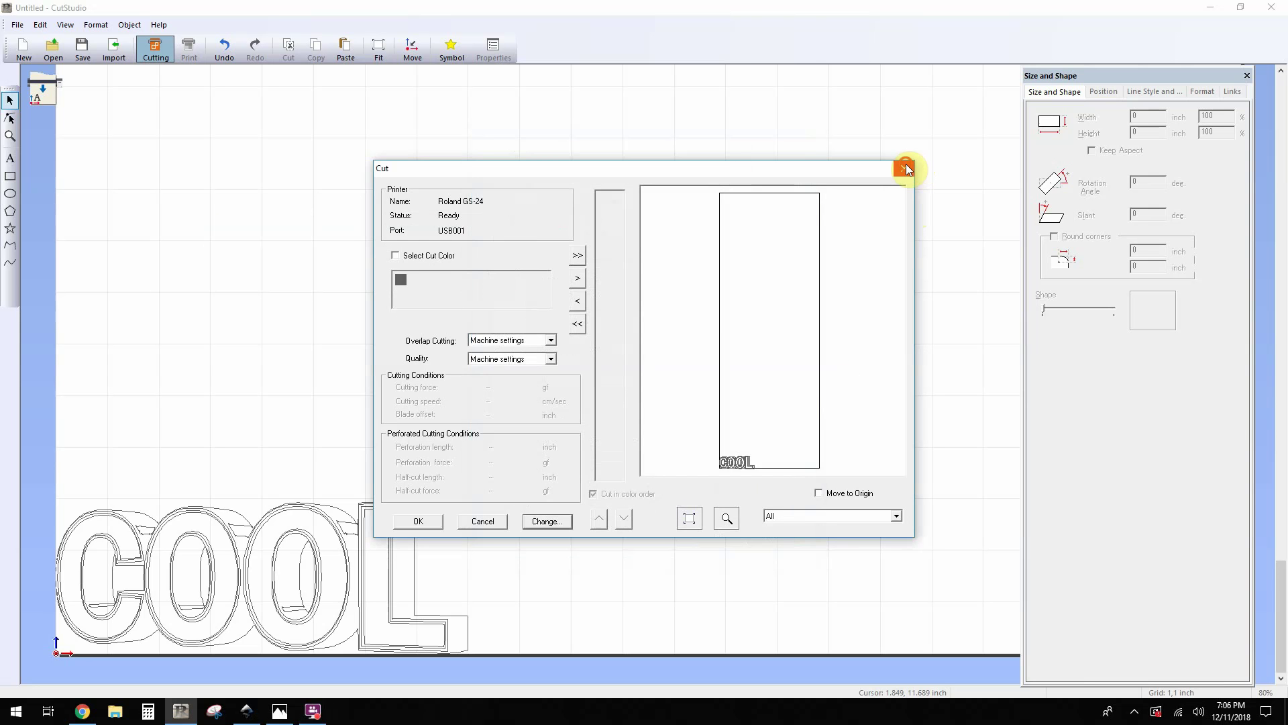
pyautogui.click(905, 168)
pyautogui.scroll(-2, 684, 351)
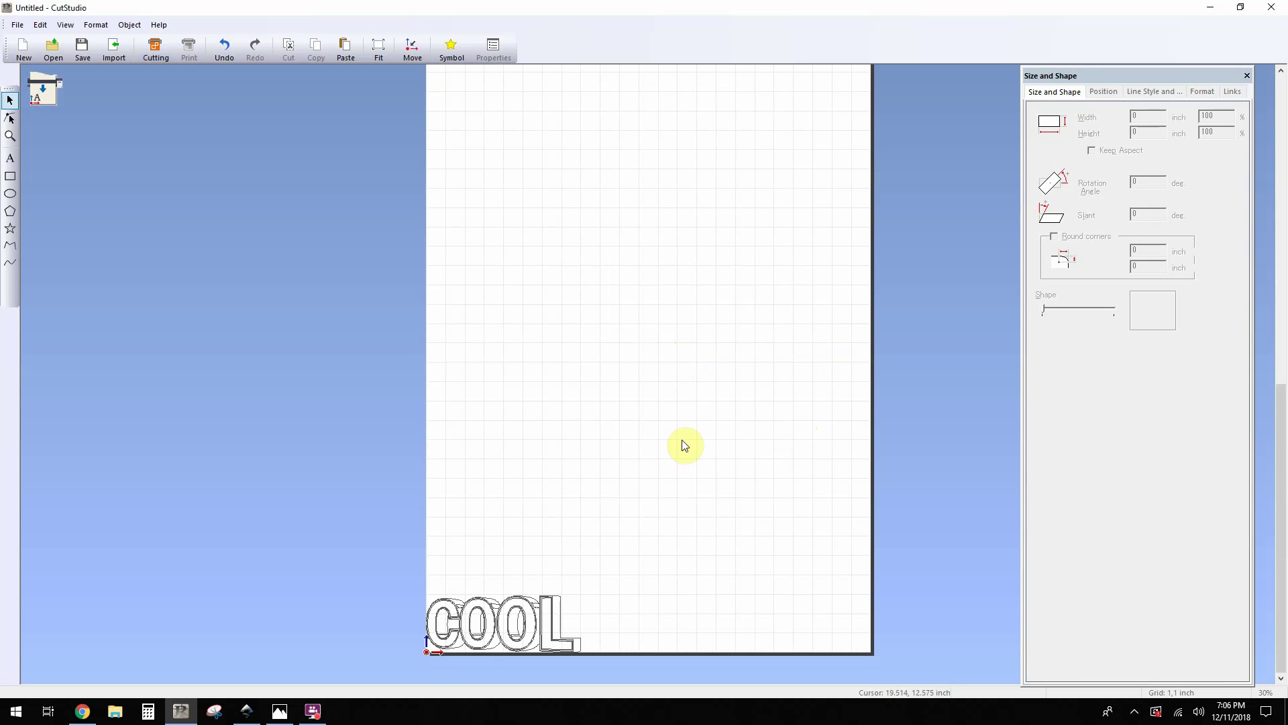
# - Load the 22.9685 × 62.9921 inch media size from the cutter and confirm the settings
pyautogui.click(157, 49)
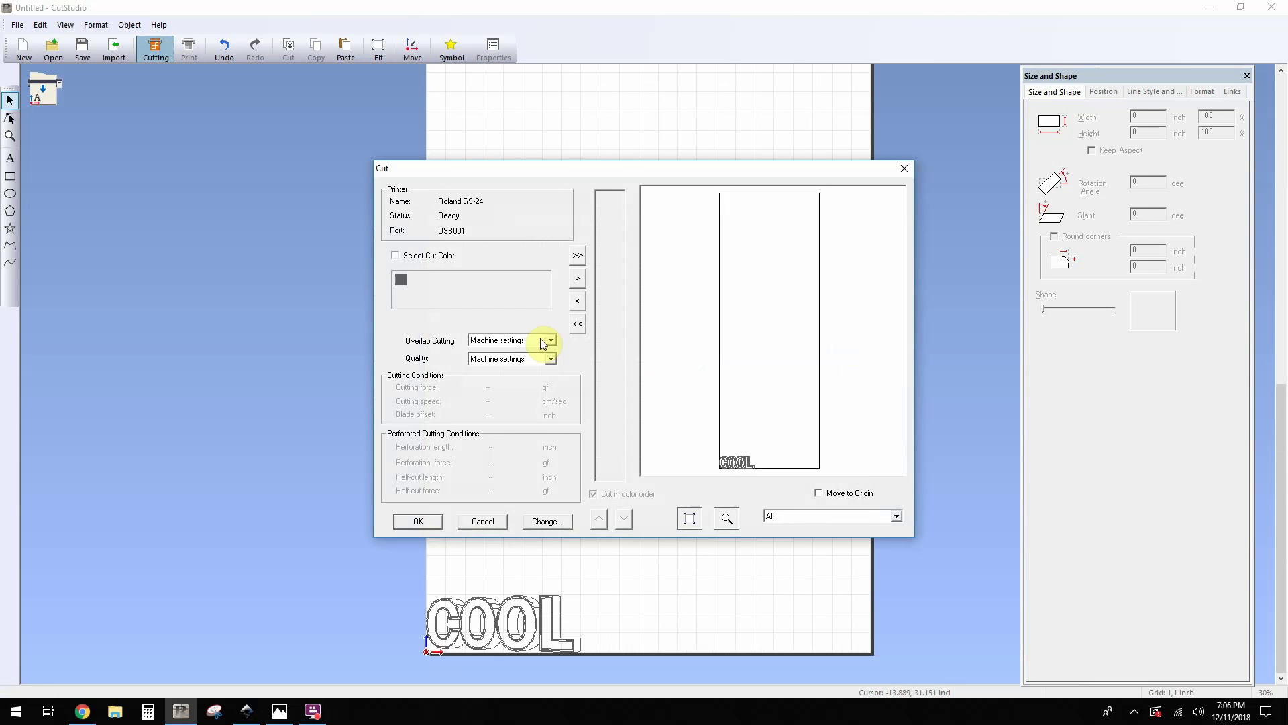
pyautogui.click(559, 520)
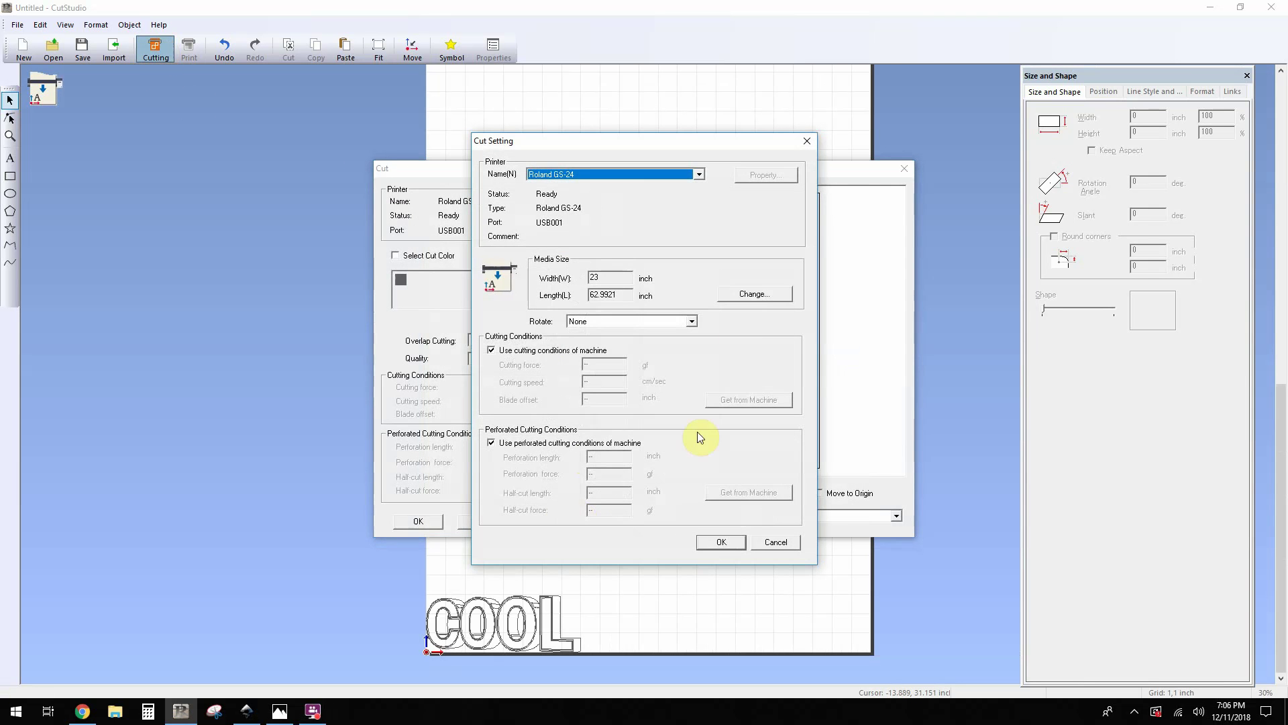
pyautogui.click(751, 295)
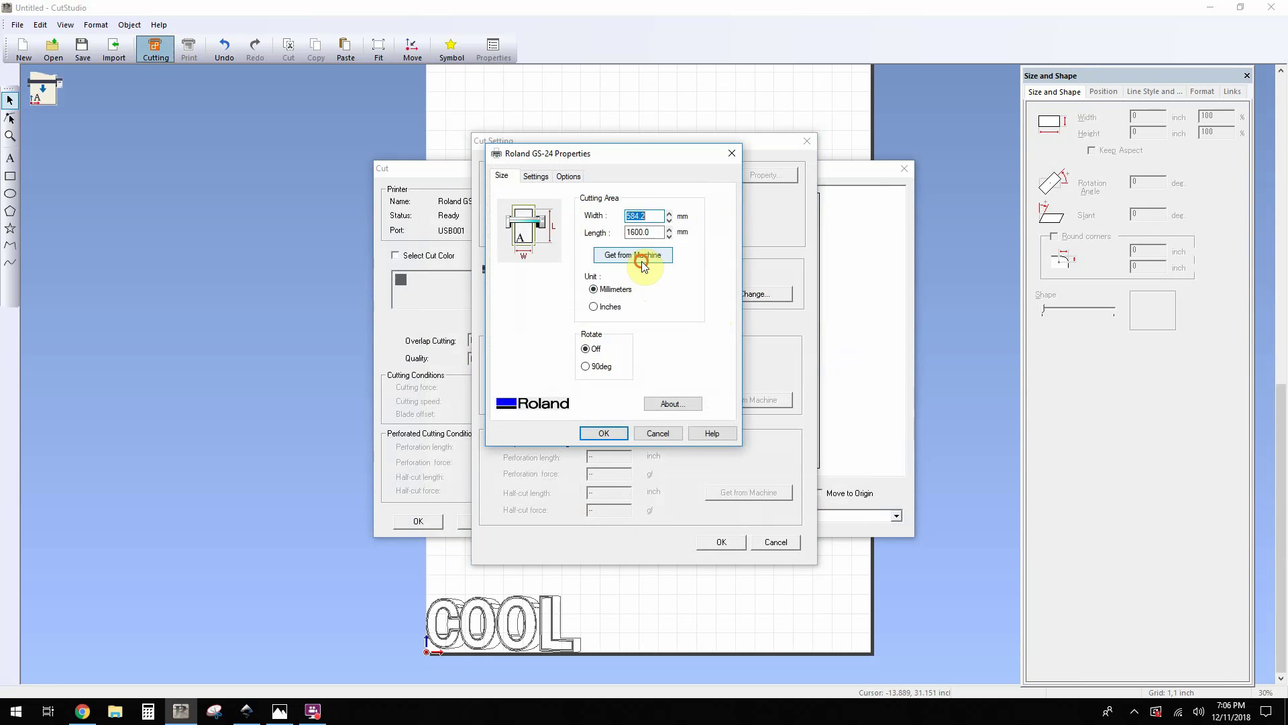
pyautogui.click(642, 263)
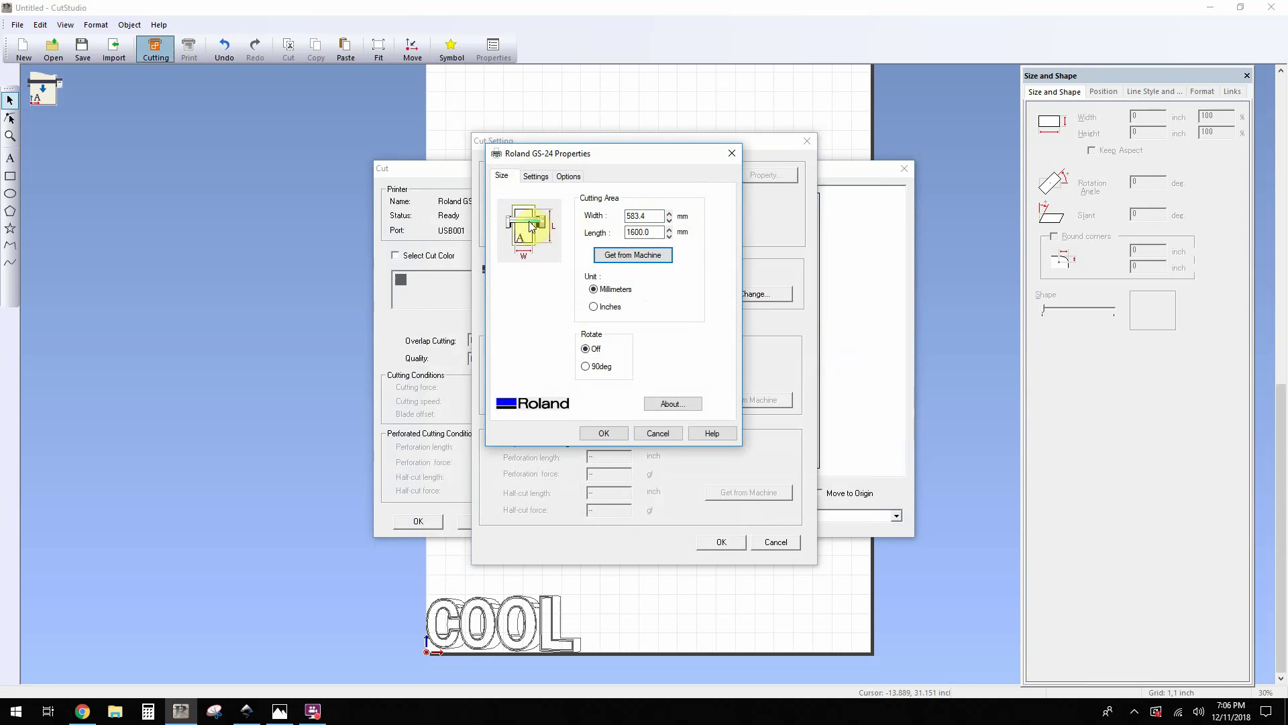
pyautogui.click(606, 436)
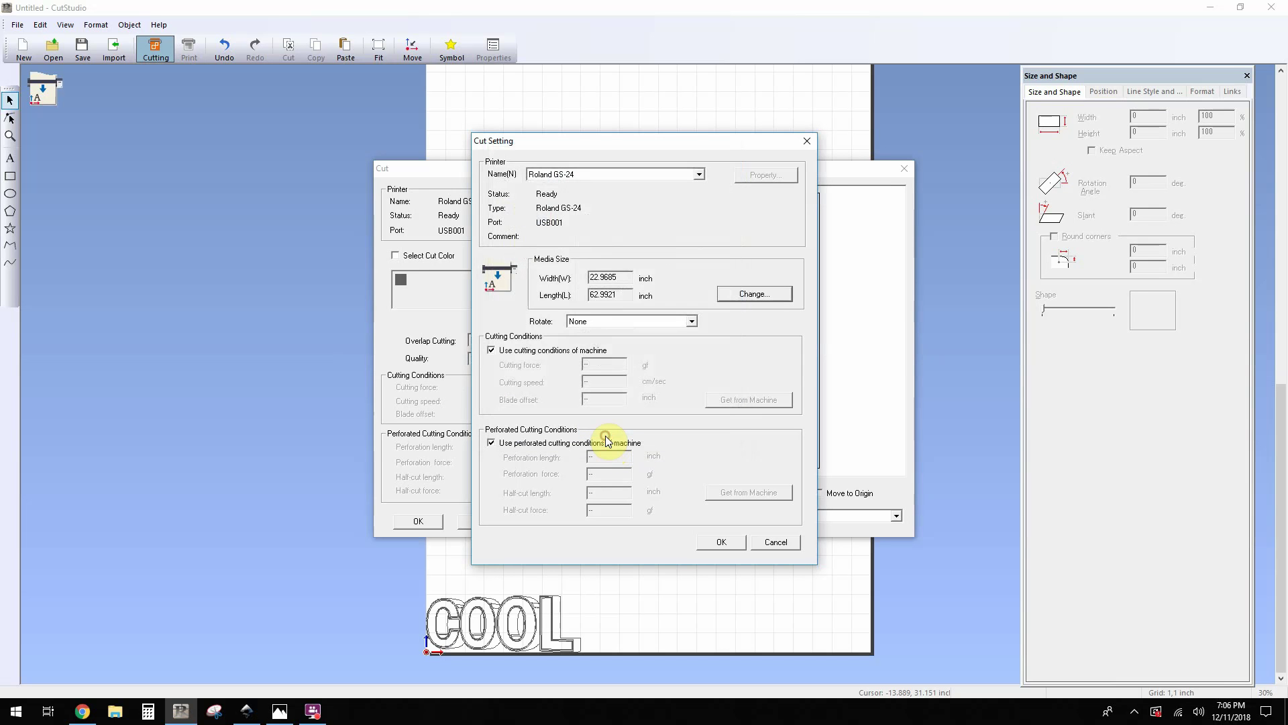
pyautogui.click(722, 546)
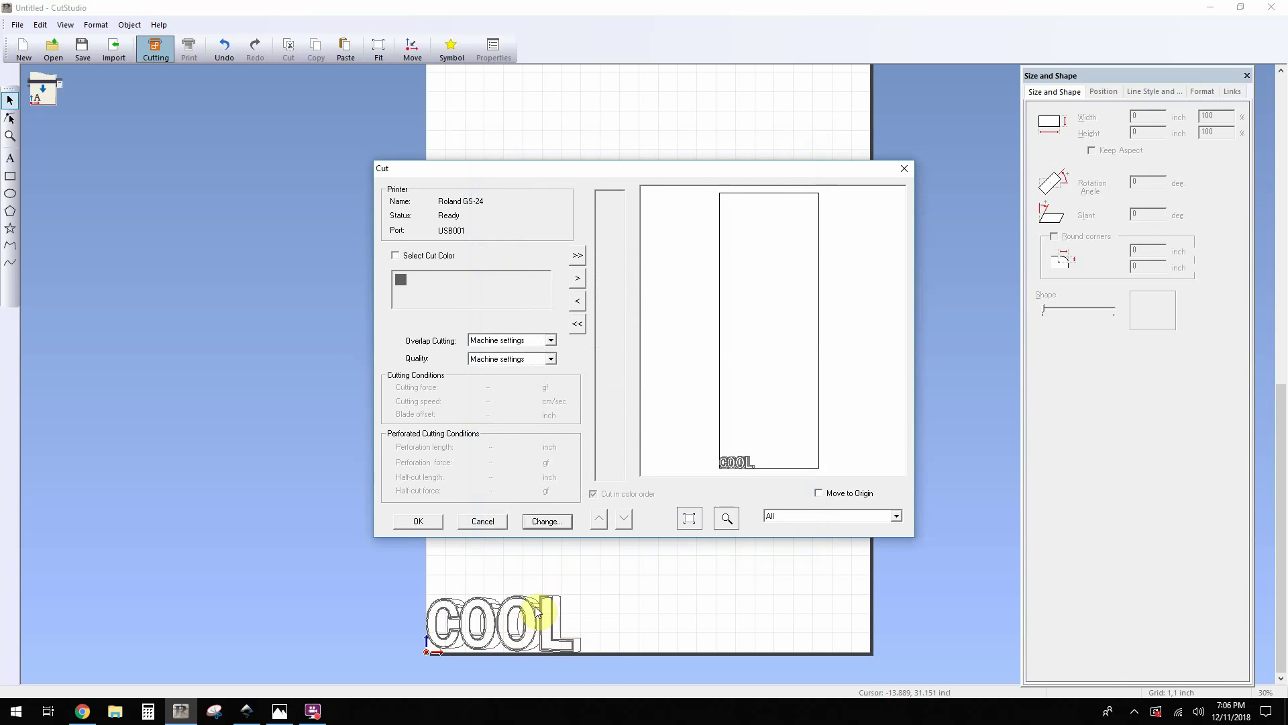
pyautogui.moveTo(627, 168)
pyautogui.mouseDown()
pyautogui.moveTo(882, 225)
pyautogui.moveTo(632, 162)
pyautogui.mouseUp()
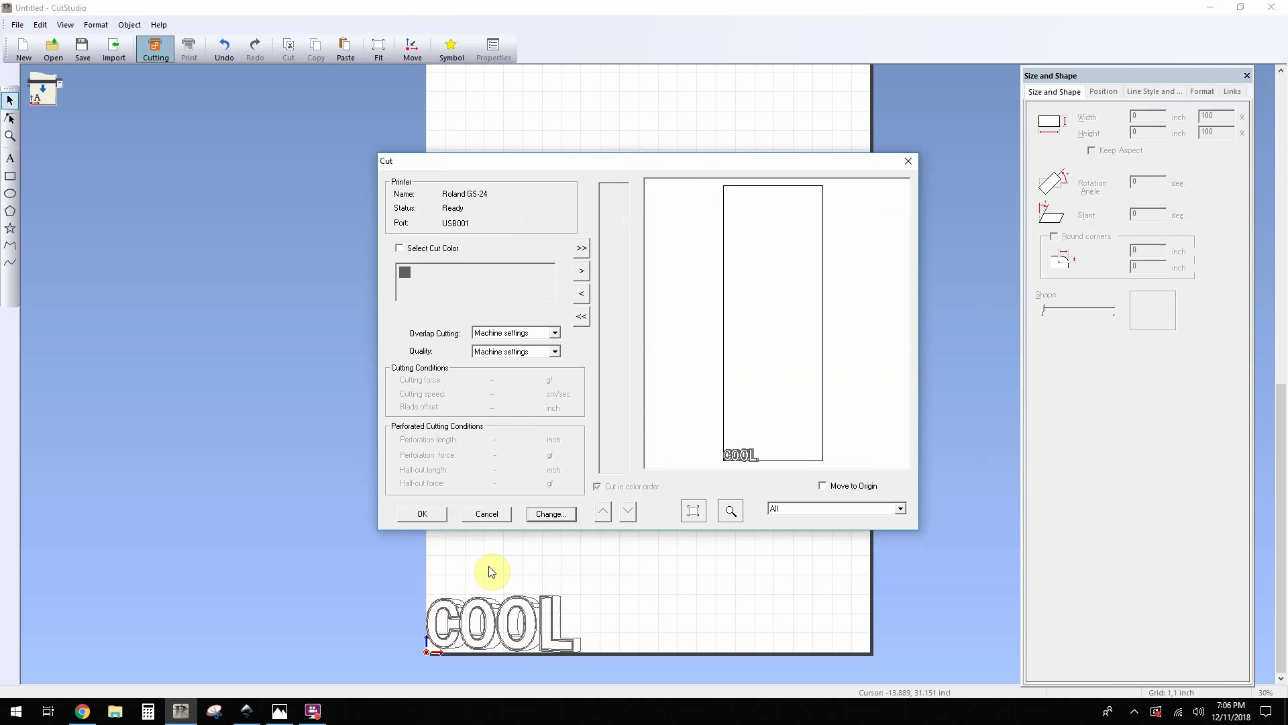
# - Close CutStudio's Cut dialog, return to cool.svg, and show Extensions > Roland CutStudio
pyautogui.click(495, 518)
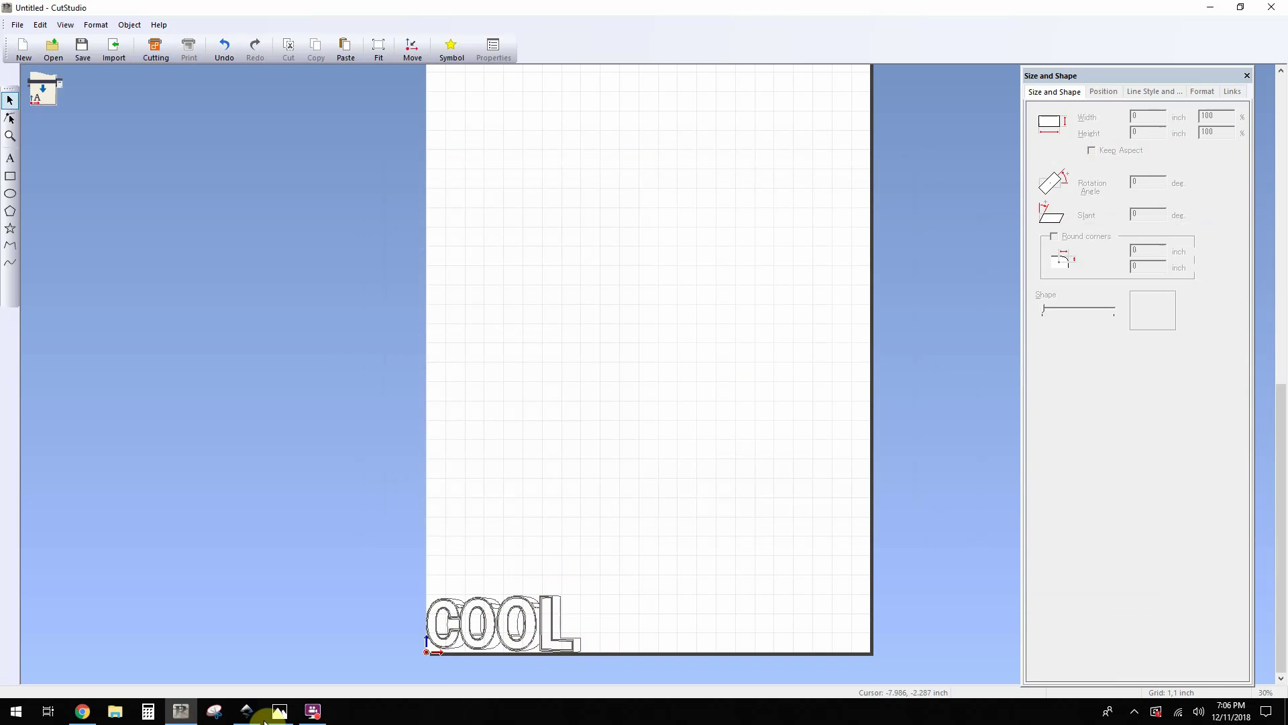
pyautogui.click(256, 715)
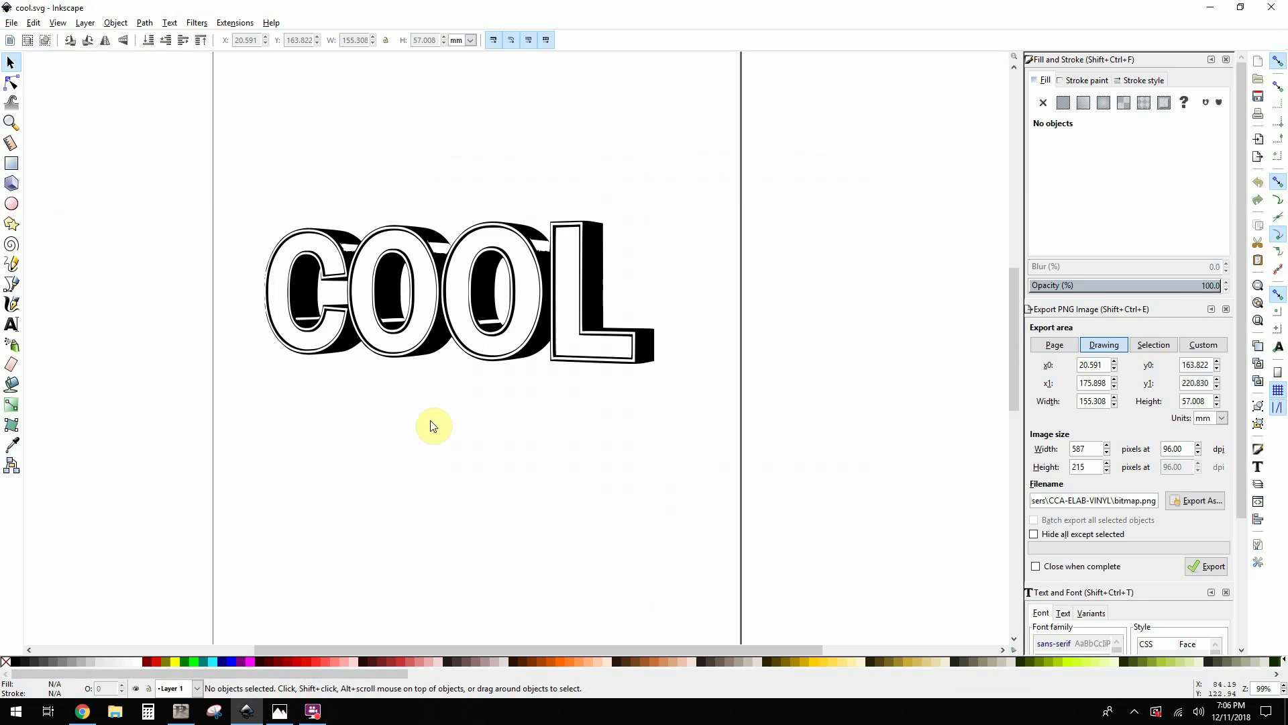
pyautogui.click(235, 23)
pyautogui.moveTo(337, 208)
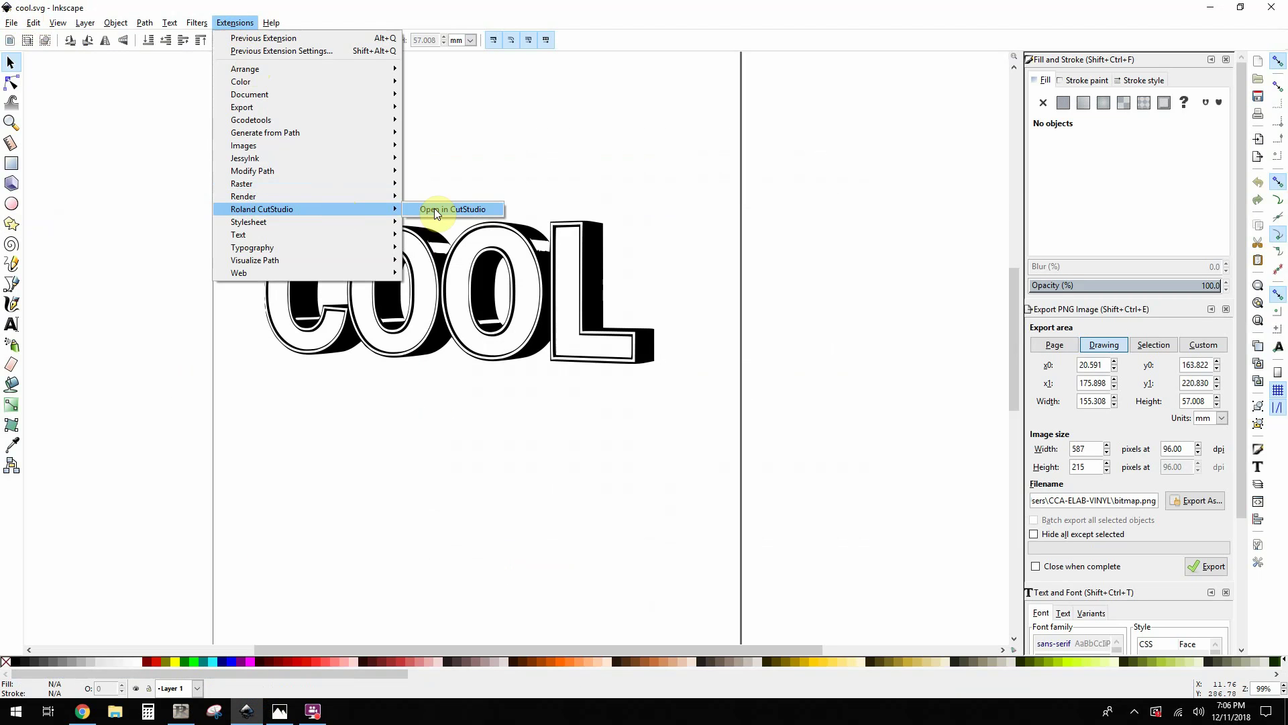